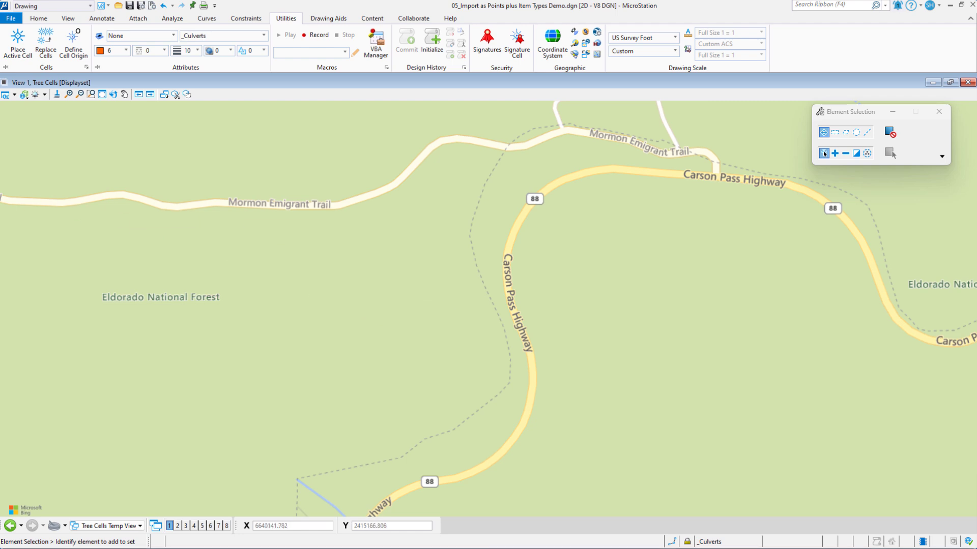
Switch to Excel to review the column headers and culvert records in Culverts.csv, and return to the MicroStation drawing
{"action": "key", "text": "alt+Tab"}
{"action": "left_click_drag", "start_coordinate": [517, 139], "coordinate": [594, 124]}
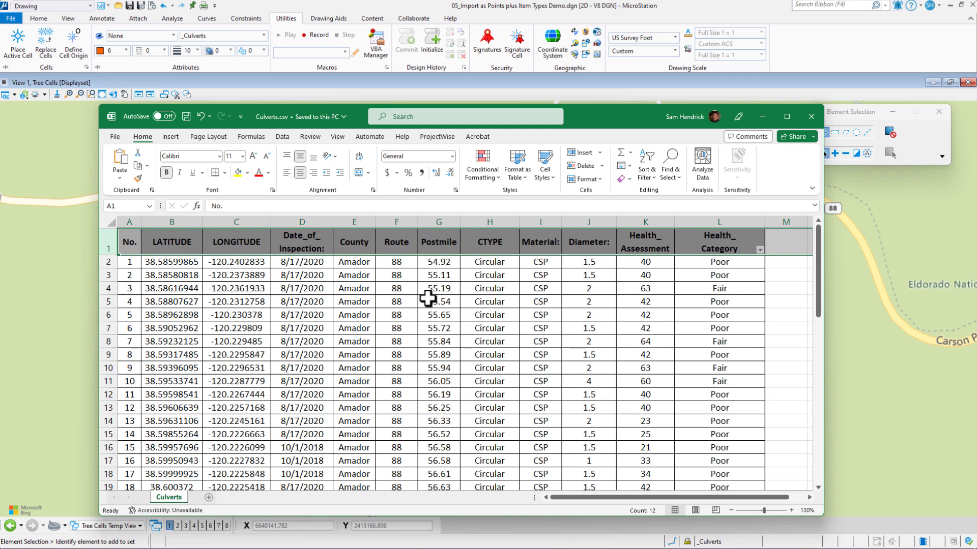
{"action": "left_click_drag", "start_coordinate": [621, 123], "coordinate": [29, 165]}
{"action": "left_click", "coordinate": [305, 133]}
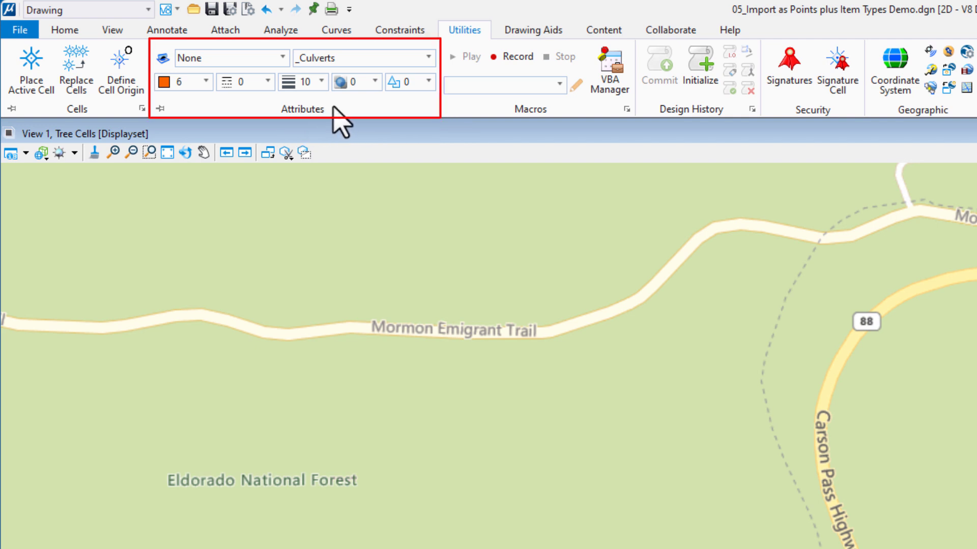
Load the Import Points CE 3.1 VBA project and close the list of VBA projects
{"action": "left_click", "coordinate": [614, 63]}
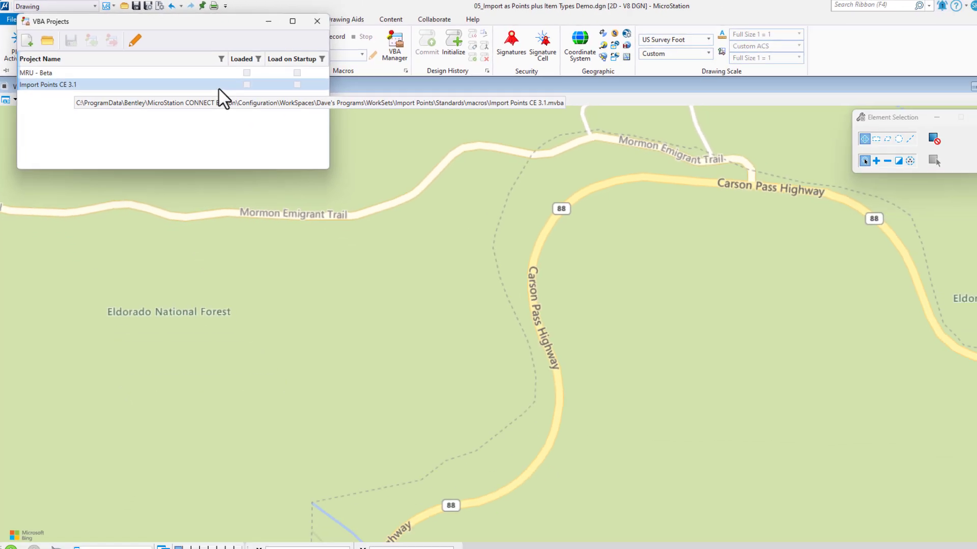
{"action": "left_click", "coordinate": [247, 84]}
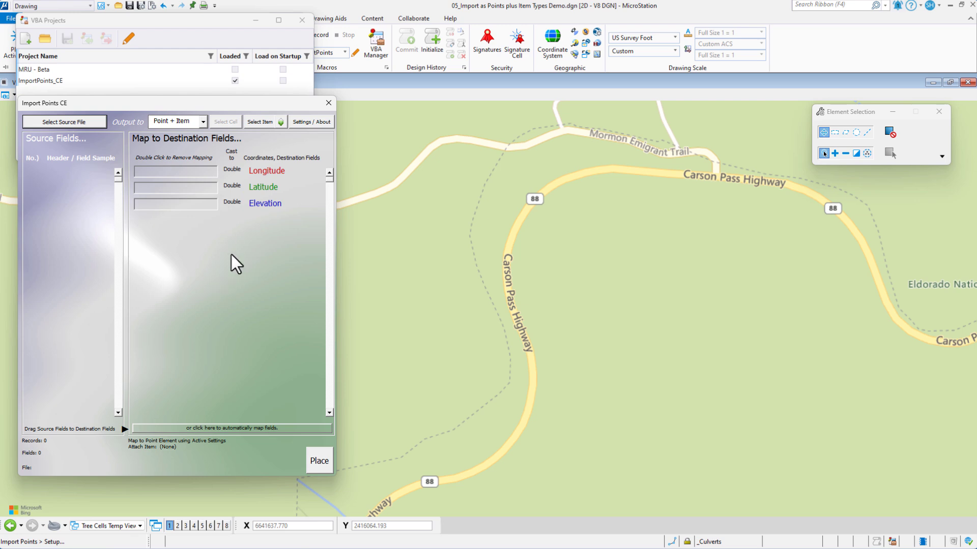
{"action": "left_click", "coordinate": [302, 20]}
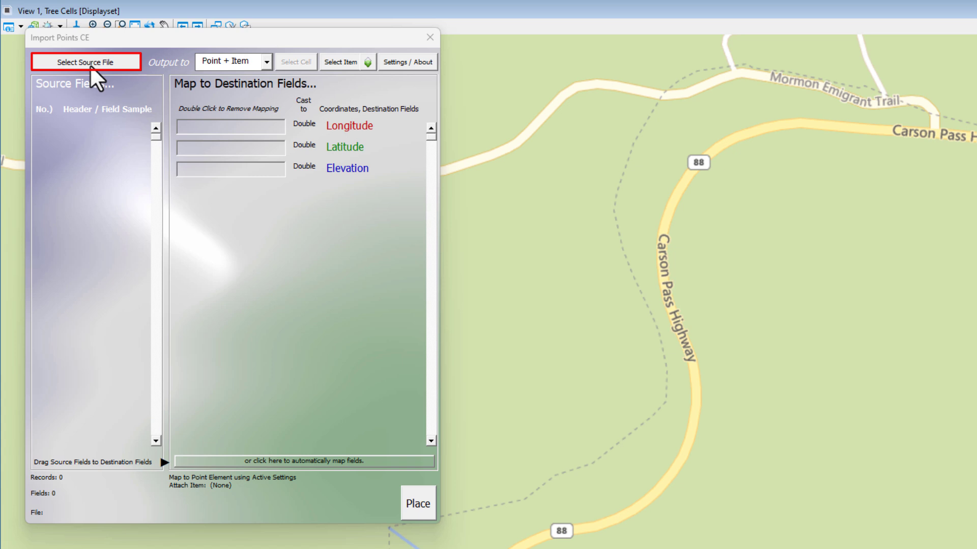
Choose the recently used Culverts.csv from the 05_Demo folder as the import source file
{"action": "left_click", "coordinate": [90, 62]}
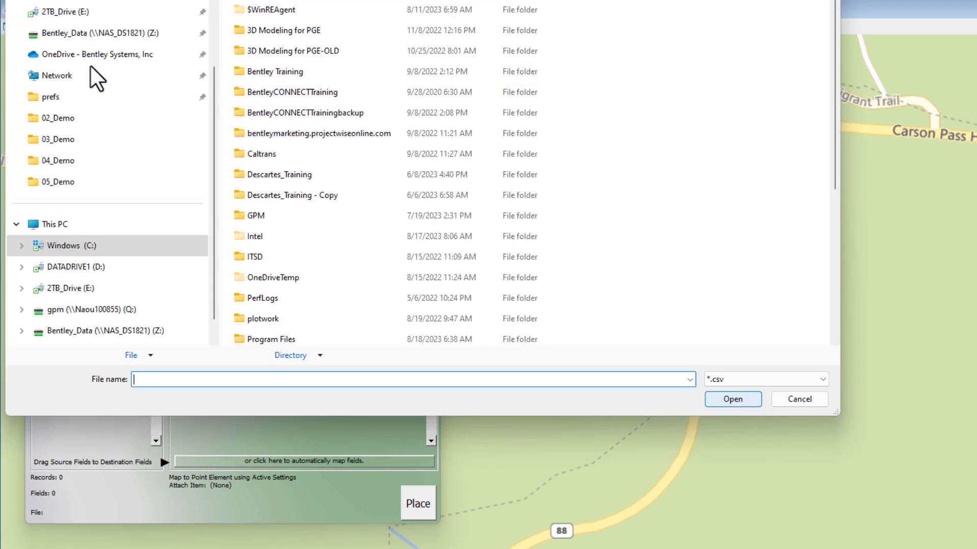
{"action": "left_click", "coordinate": [689, 379]}
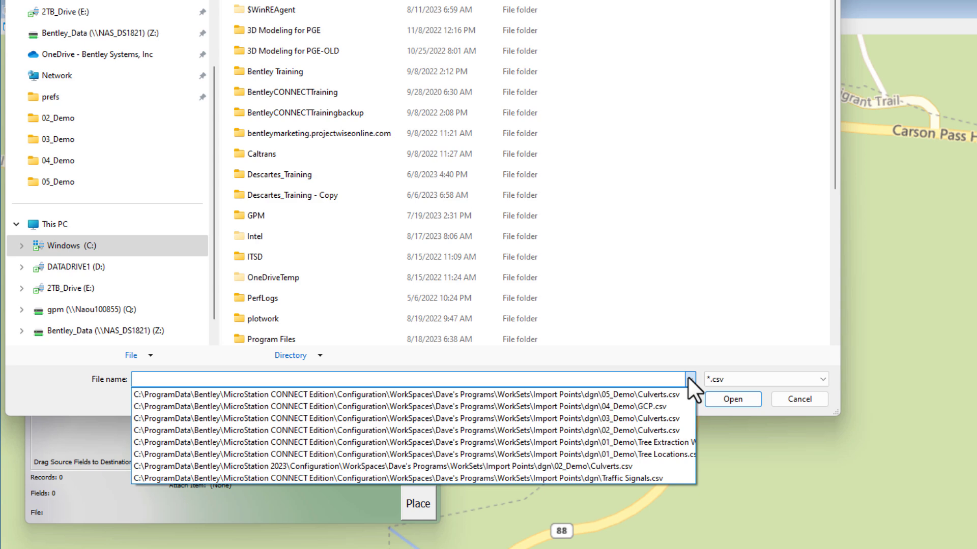
{"action": "left_click", "coordinate": [634, 395]}
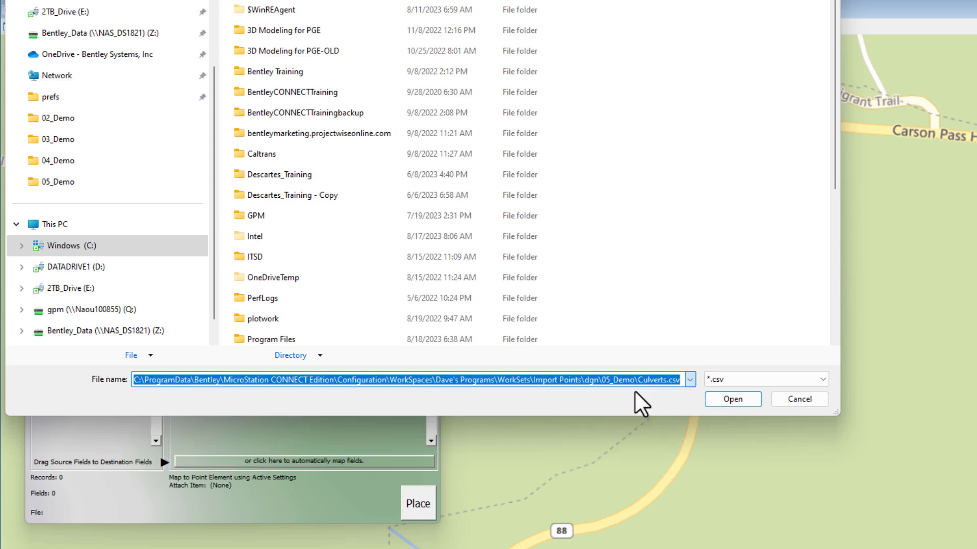
{"action": "left_click", "coordinate": [732, 399]}
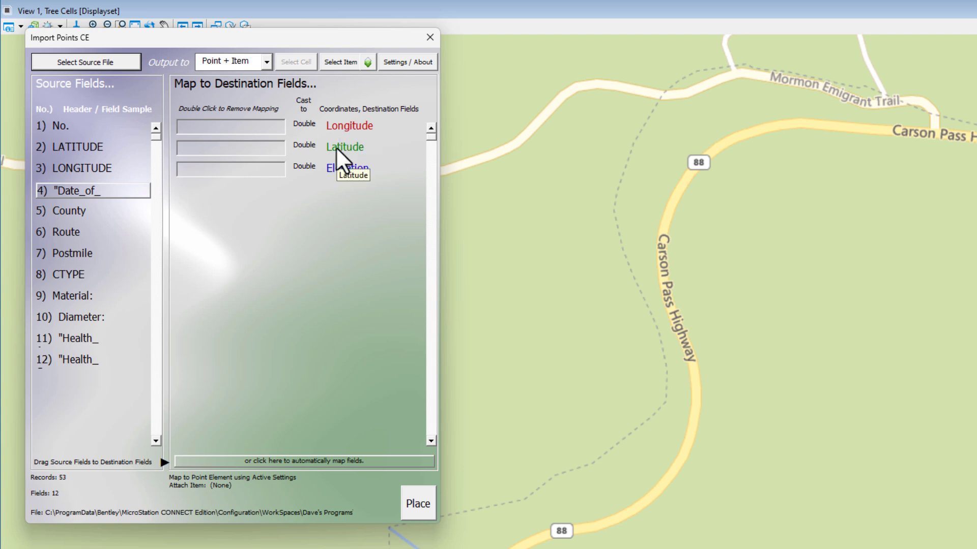
Check the import's header row, coordinate and delimiter settings, and set the output to Point + Item
{"action": "left_click", "coordinate": [394, 65]}
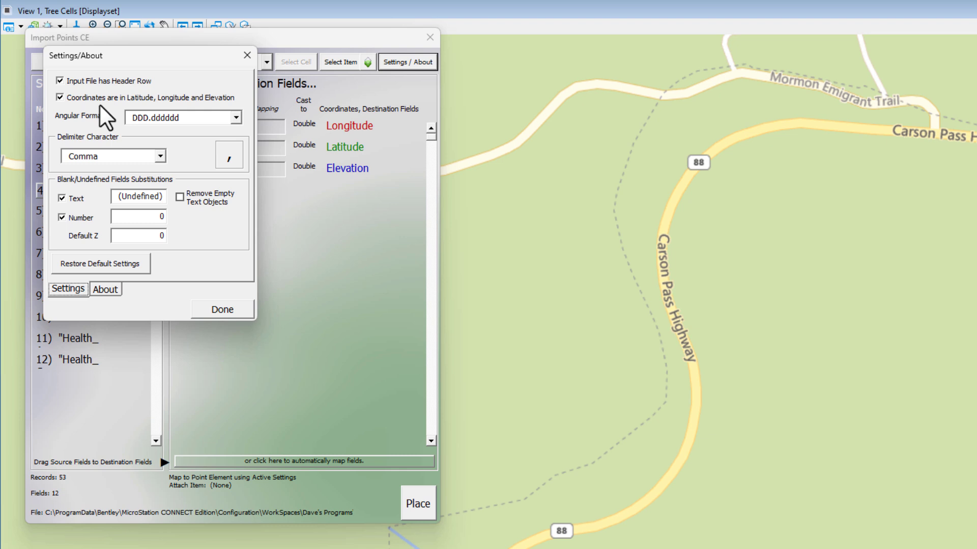
{"action": "left_click", "coordinate": [231, 318]}
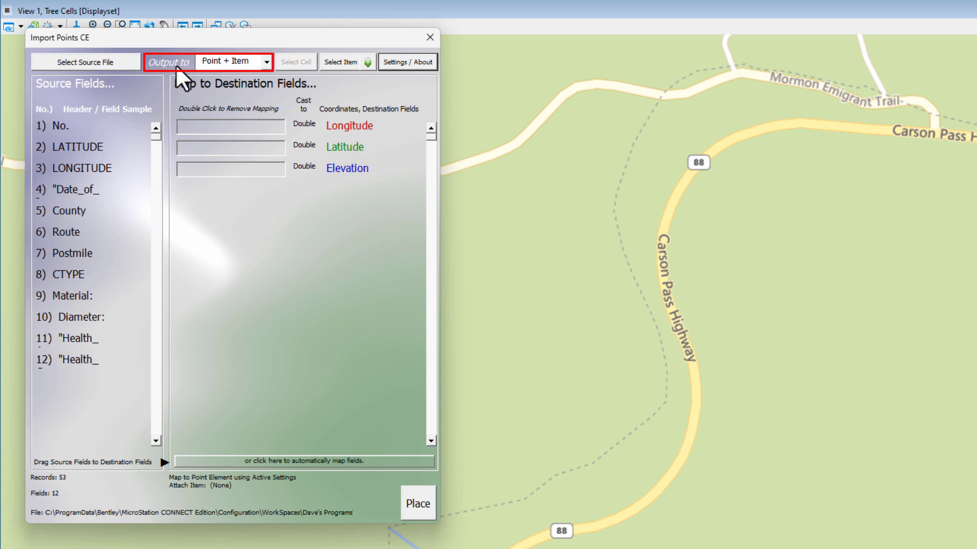
{"action": "left_click", "coordinate": [265, 62]}
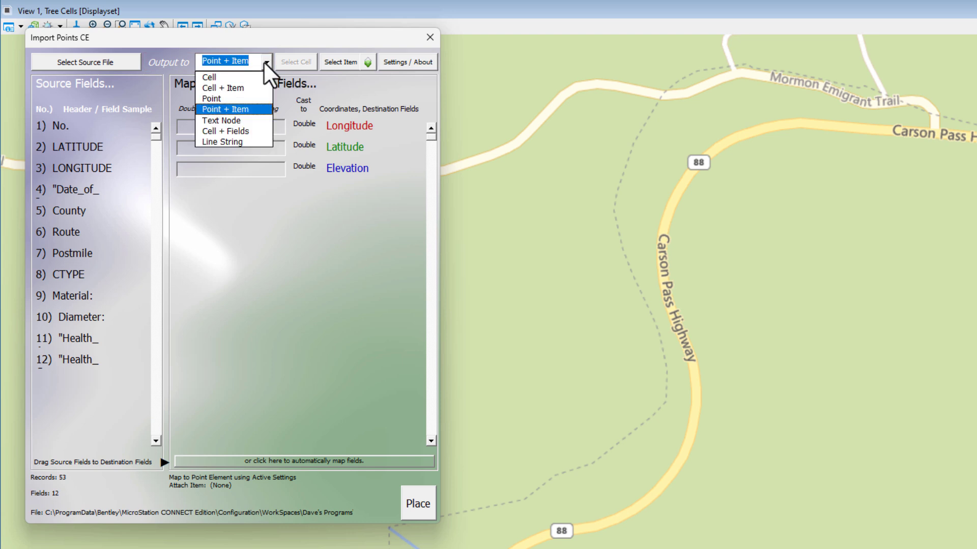
{"action": "left_click", "coordinate": [237, 111]}
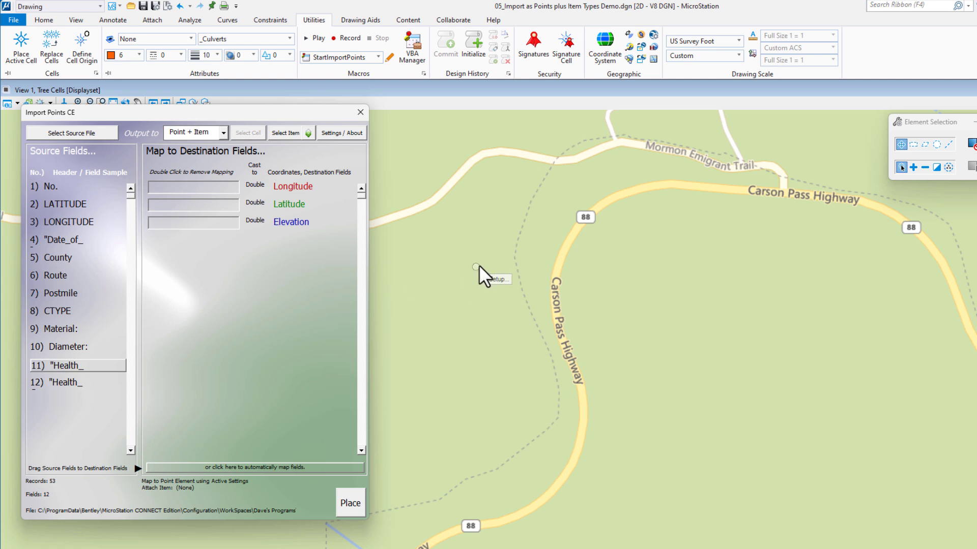
Open Item Types, examine the existing Culverts library, and close the dialog
{"action": "key", "text": "space"}
{"action": "left_click", "coordinate": [456, 289]}
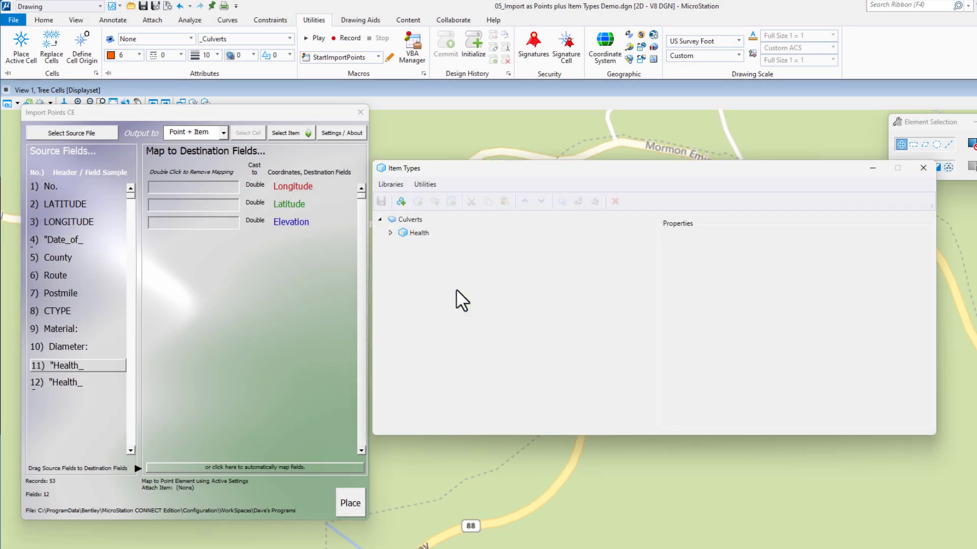
{"action": "left_click", "coordinate": [407, 219]}
{"action": "left_click", "coordinate": [922, 167]}
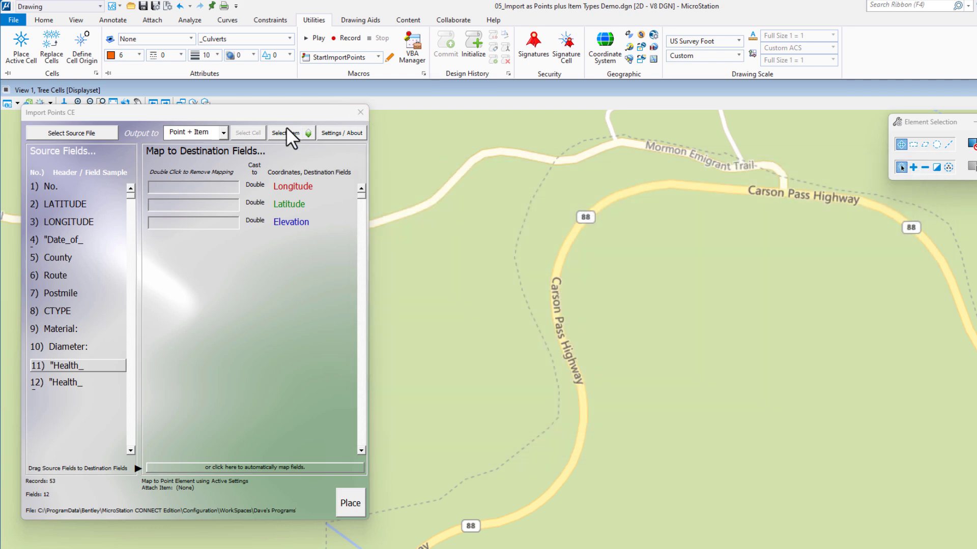
Start creating an item type from the source file, with the library named Culverts and the item type named Health
{"action": "left_click", "coordinate": [285, 132]}
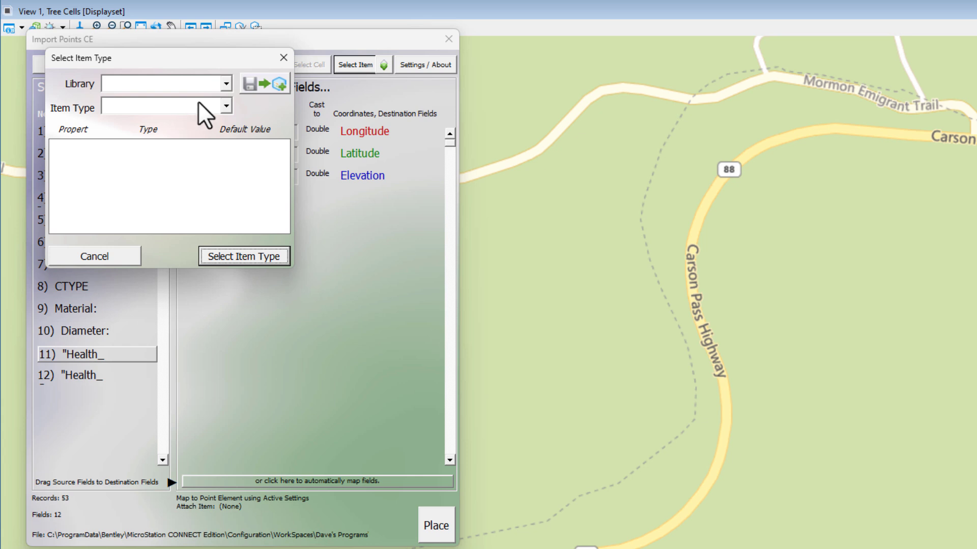
{"action": "left_click", "coordinate": [255, 81]}
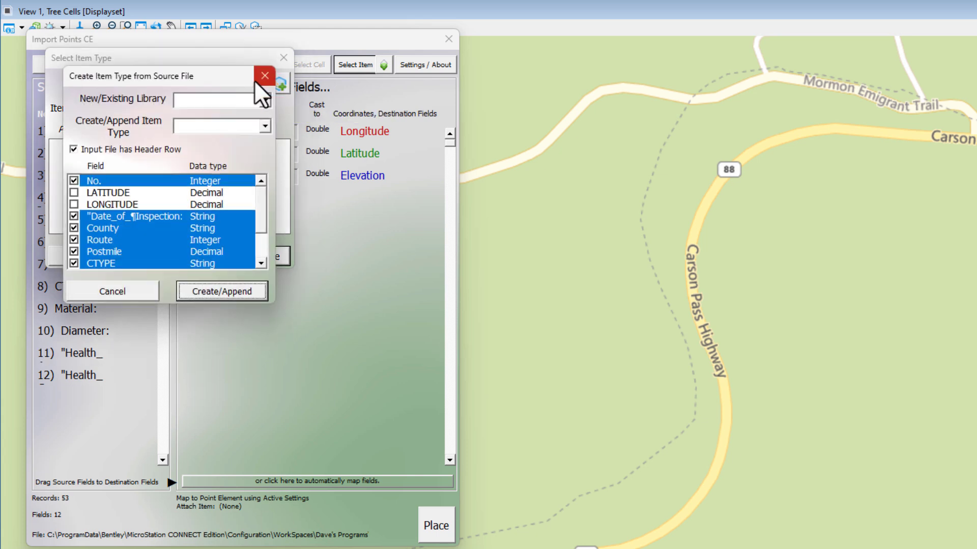
{"action": "left_click", "coordinate": [188, 100]}
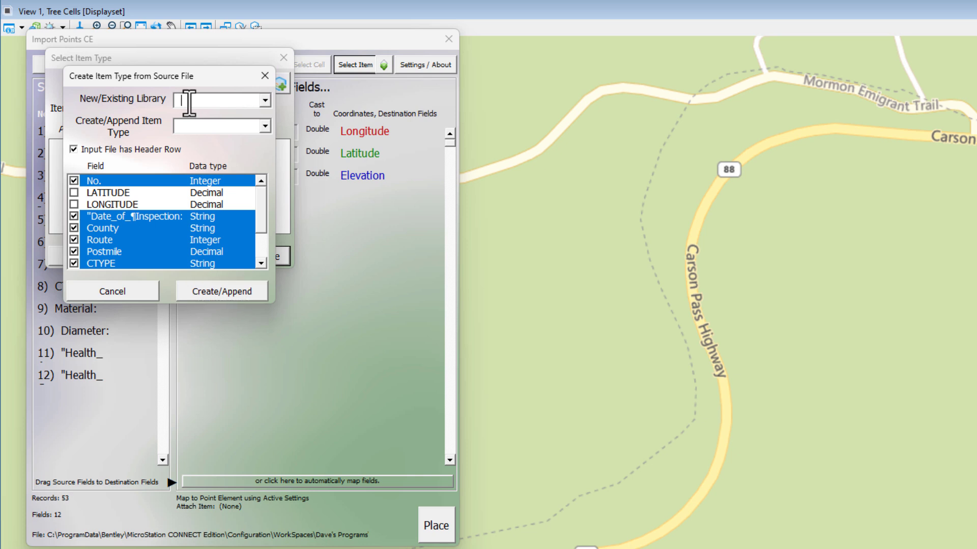
{"action": "type", "text": "Culverts"}
{"action": "left_click", "coordinate": [202, 127]}
{"action": "type", "text": "Health"}
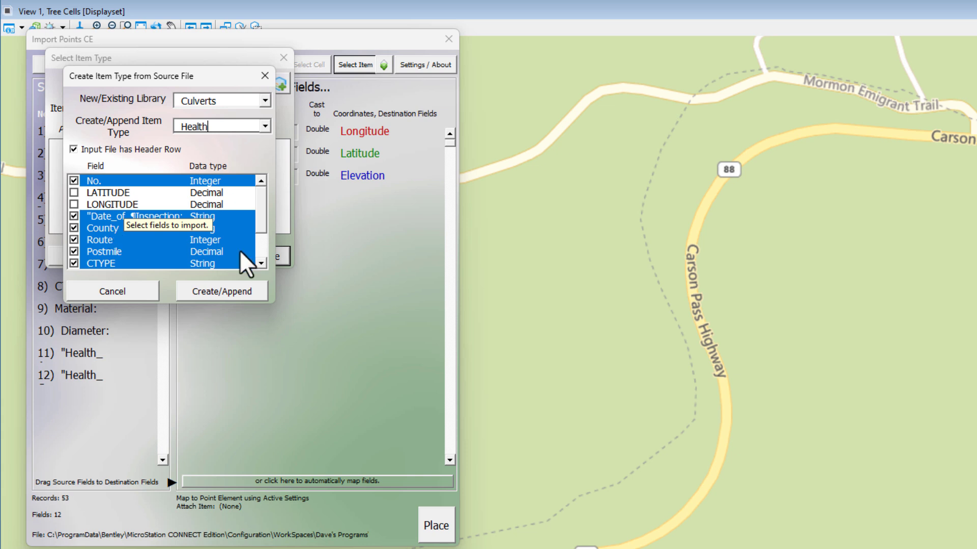
Include the Health_Assessment and Health_Category fields, create the Health item type, and select it for the import
{"action": "left_click_drag", "start_coordinate": [260, 218], "coordinate": [262, 236]}
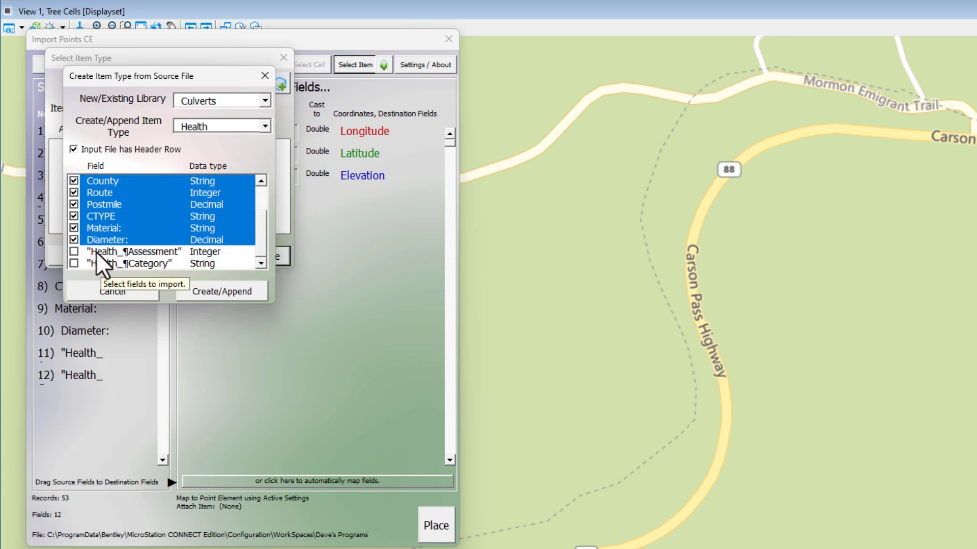
{"action": "left_click", "coordinate": [72, 252], "text": "ctrl"}
{"action": "left_click", "coordinate": [74, 263], "text": "ctrl"}
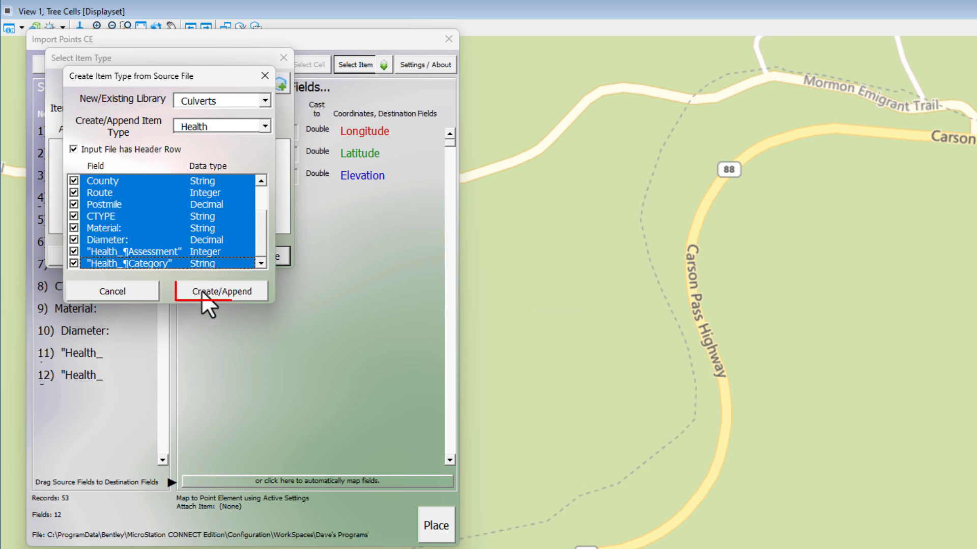
{"action": "left_click", "coordinate": [222, 291]}
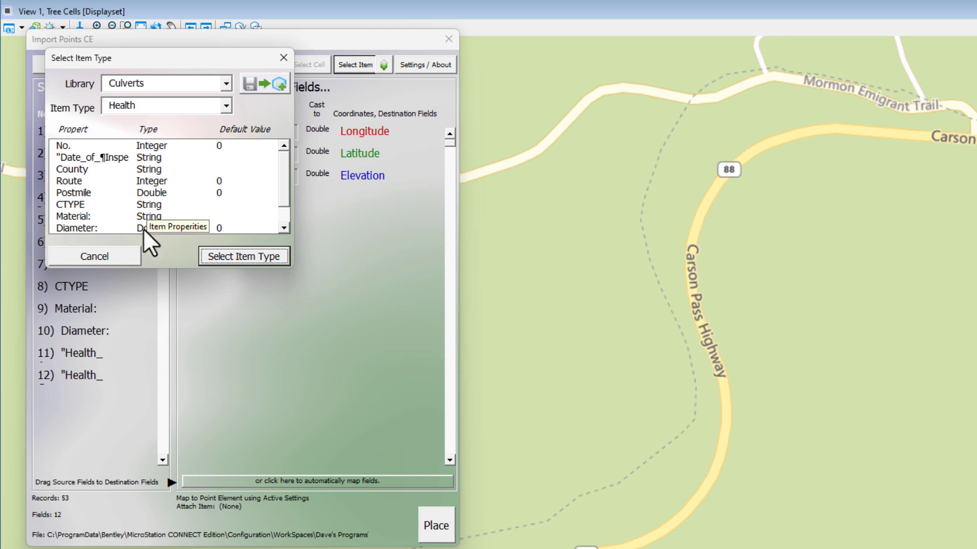
{"action": "left_click", "coordinate": [237, 257]}
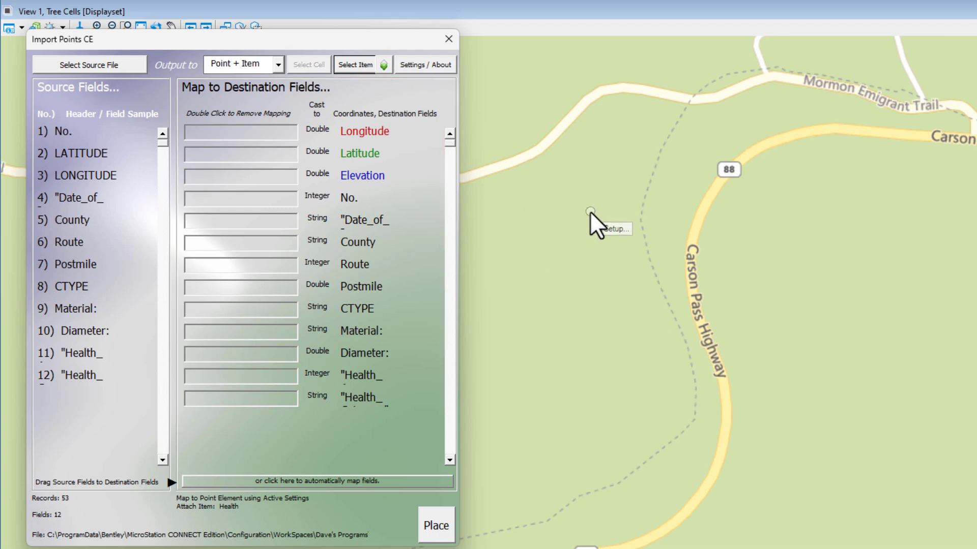
Open Item Types, expand Health in the Culverts library to review its properties, and close the dialog
{"action": "key", "text": "space"}
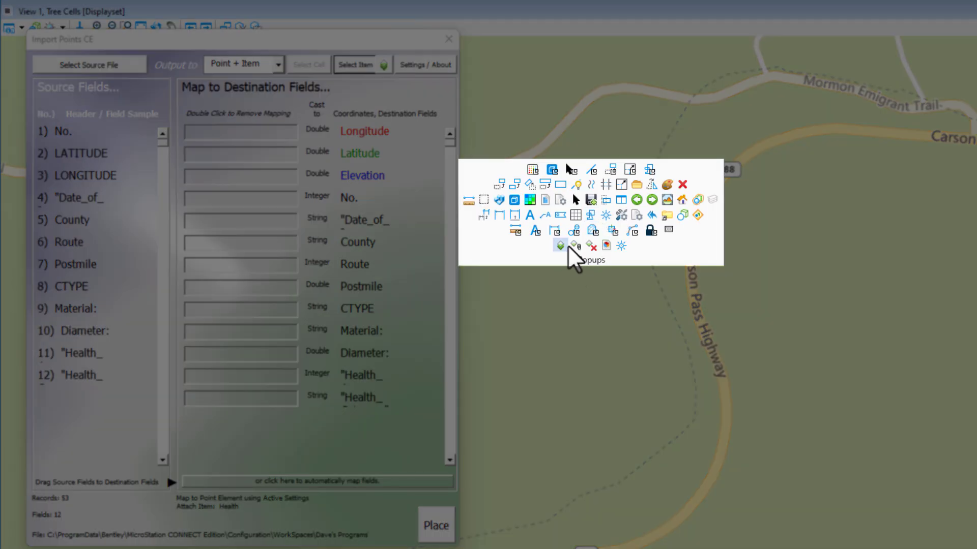
{"action": "left_click", "coordinate": [560, 246]}
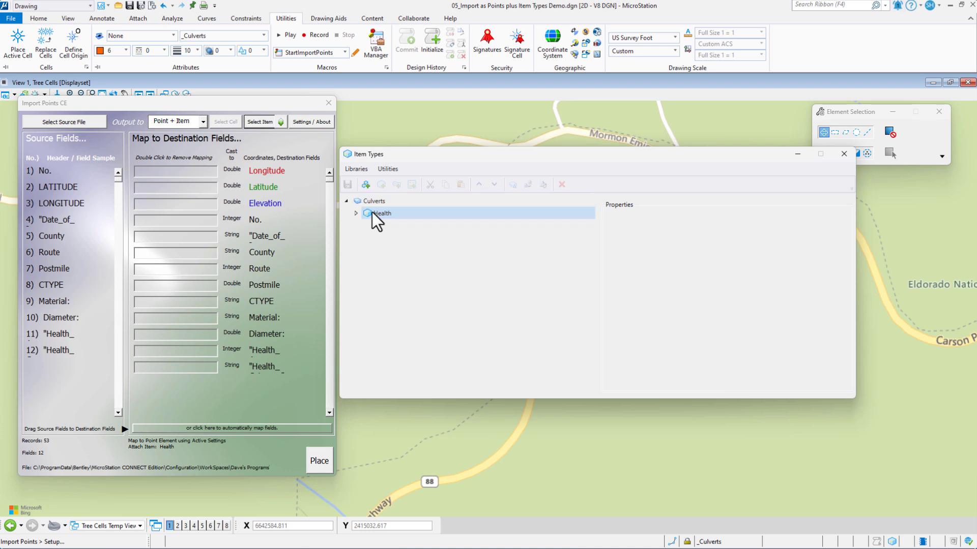
{"action": "left_click", "coordinate": [355, 213]}
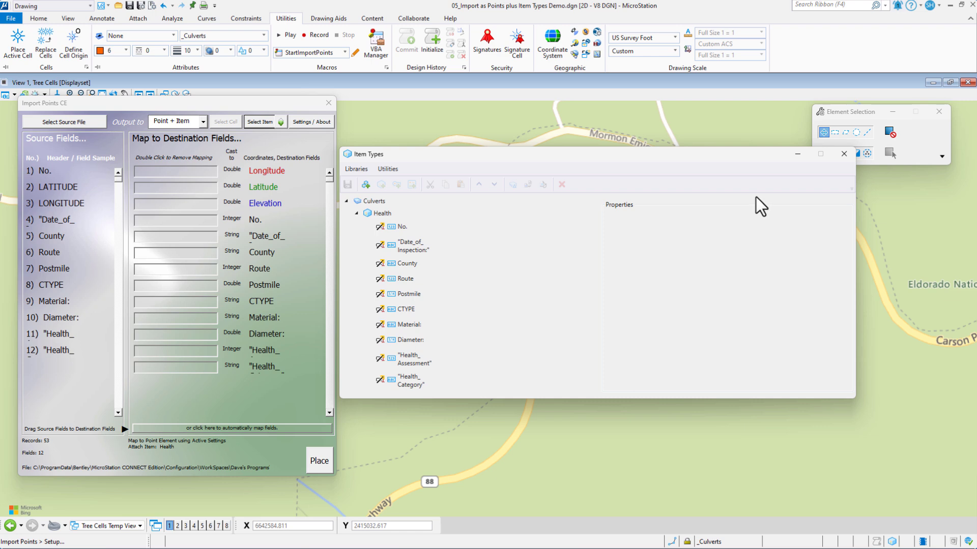
{"action": "left_click", "coordinate": [843, 154]}
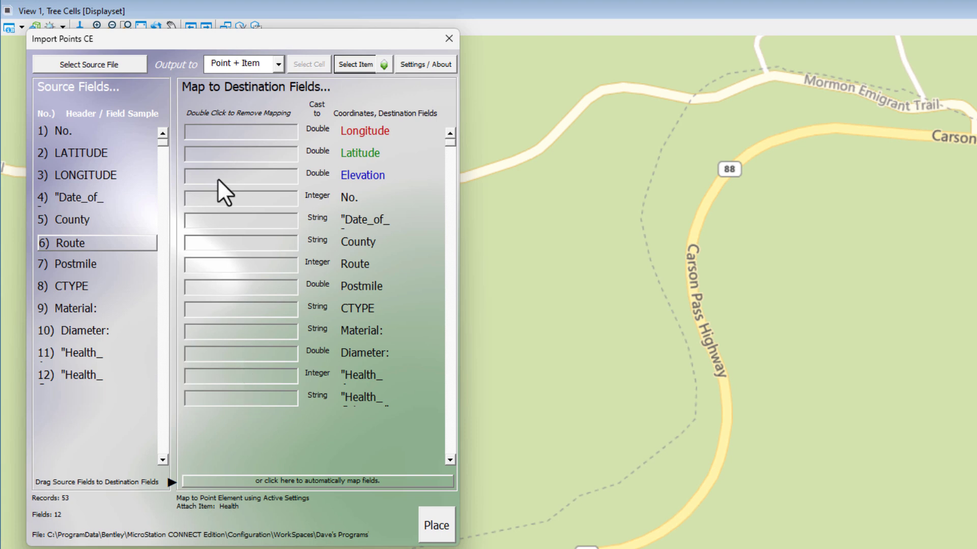
Map the source fields to their matching destination fields with Elevation left unmapped, and place the culvert points
{"action": "left_click_drag", "start_coordinate": [184, 167], "coordinate": [235, 201]}
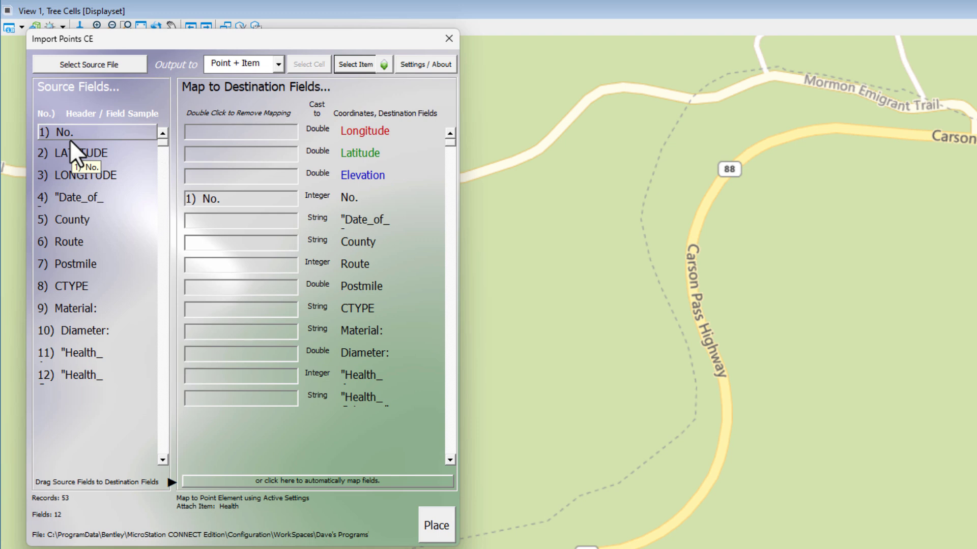
{"action": "left_click", "coordinate": [313, 481]}
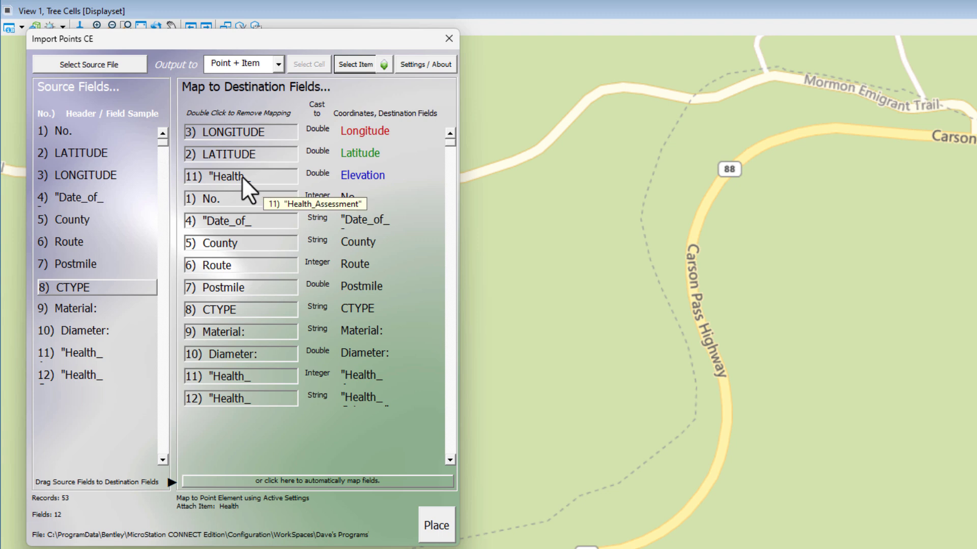
{"action": "double_click", "coordinate": [209, 176]}
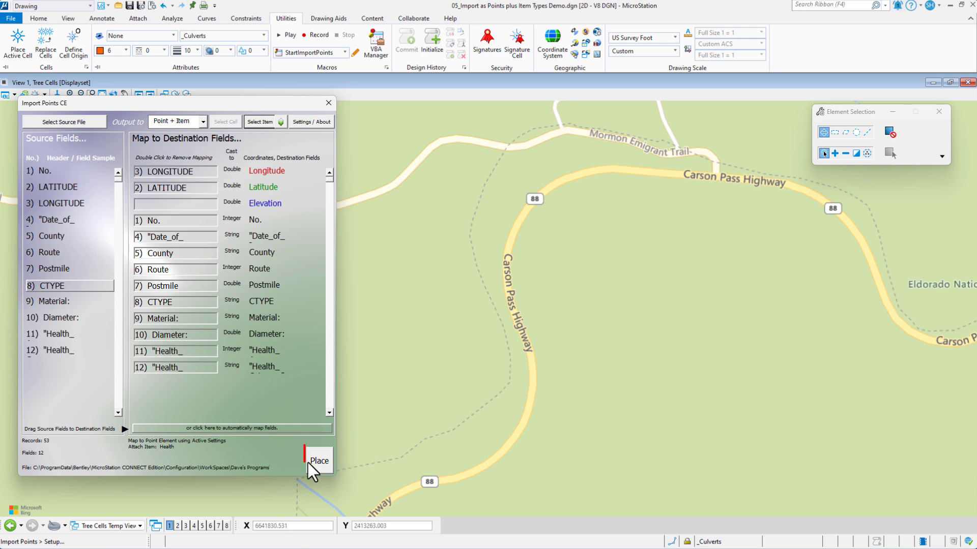
{"action": "left_click", "coordinate": [317, 461]}
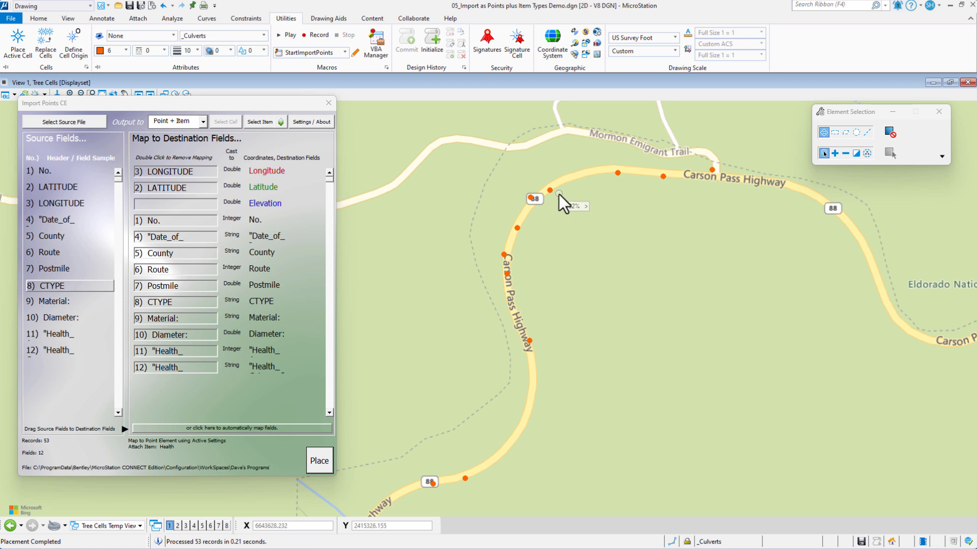
Select two neighbouring culvert points along the upper bend of Carson Pass Highway and view their shared properties
{"action": "scroll", "coordinate": [562, 201], "scroll_direction": "up", "scroll_amount": 1}
{"action": "left_click_drag", "start_coordinate": [578, 216], "coordinate": [500, 168]}
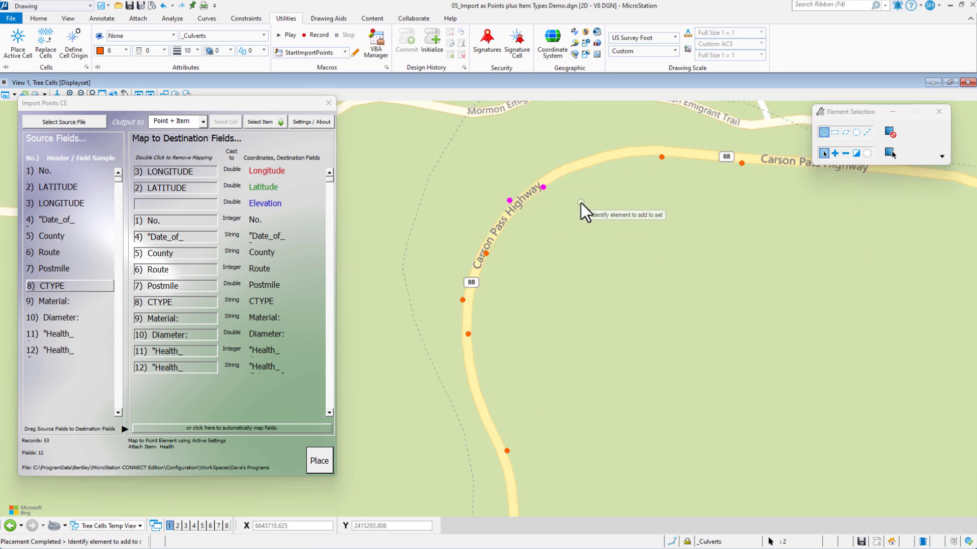
{"action": "right_click", "coordinate": [581, 203]}
{"action": "left_click", "coordinate": [625, 411]}
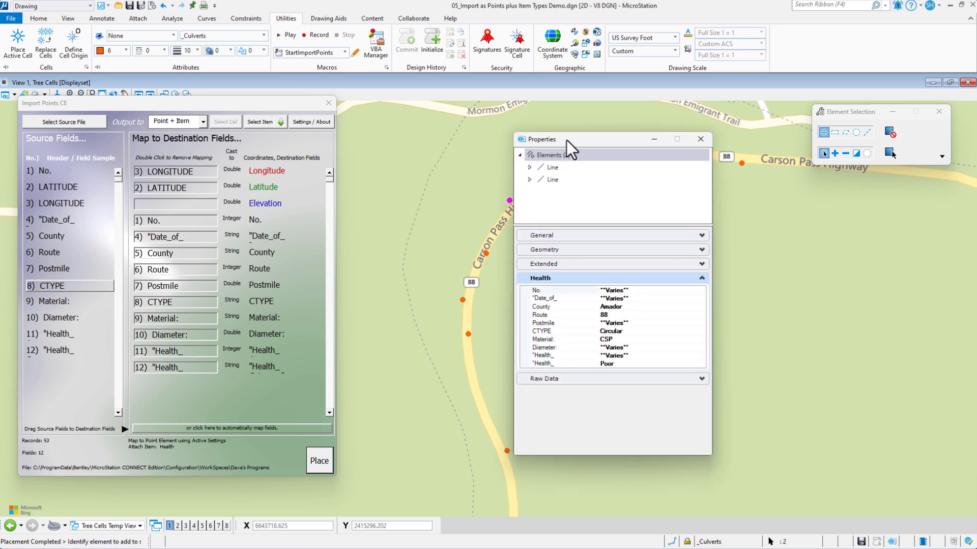
Move the Properties window clear of the points and examine the Health item data of a single culvert point
{"action": "left_click_drag", "start_coordinate": [563, 139], "coordinate": [646, 139]}
{"action": "left_click", "coordinate": [541, 199]}
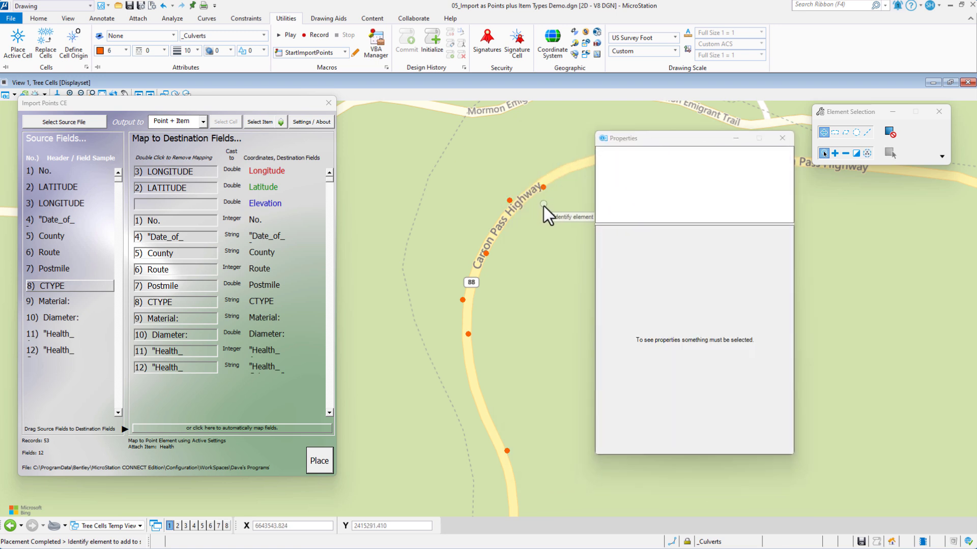
{"action": "left_click", "coordinate": [544, 187]}
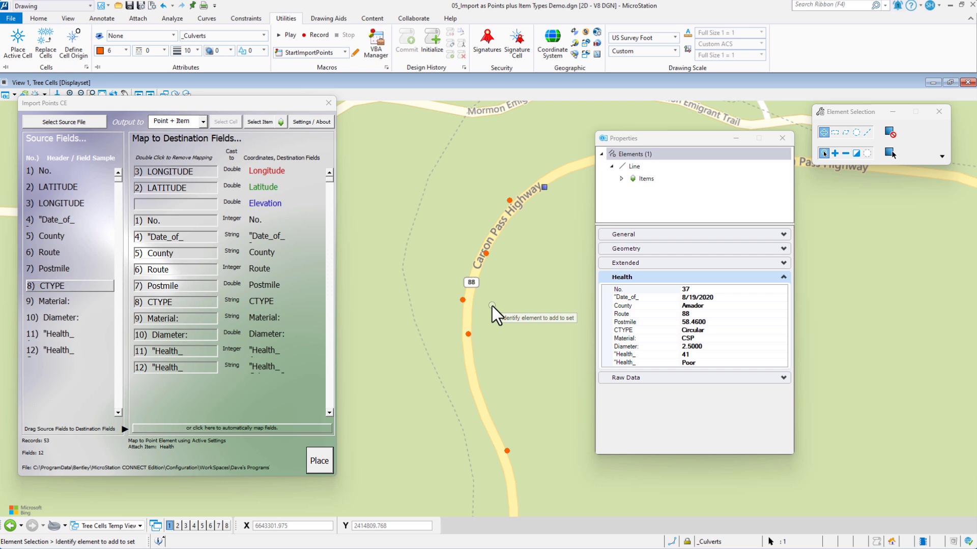
Close the Properties window and the Import Points CE dialog, and start the Place Note tool
{"action": "left_click", "coordinate": [782, 138]}
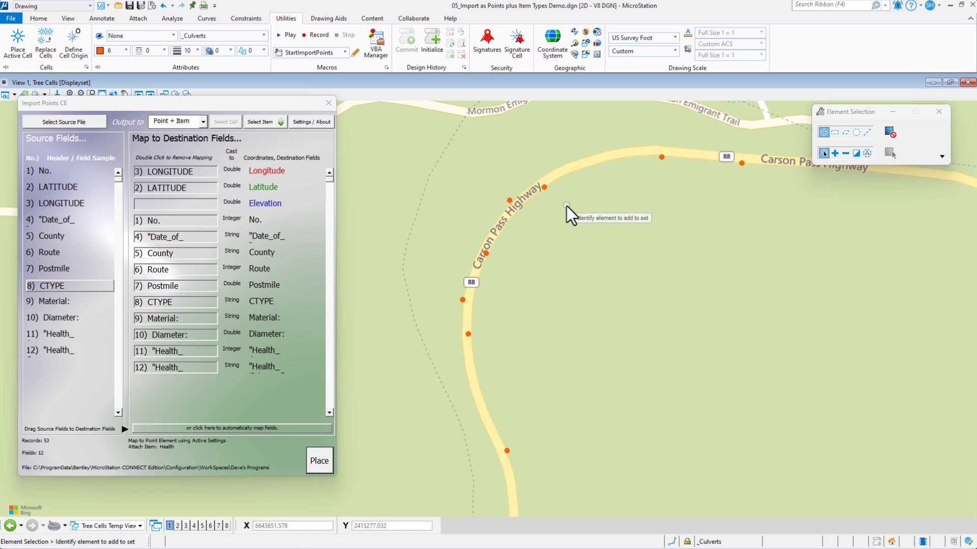
{"action": "left_click", "coordinate": [329, 102]}
{"action": "key", "text": "space"}
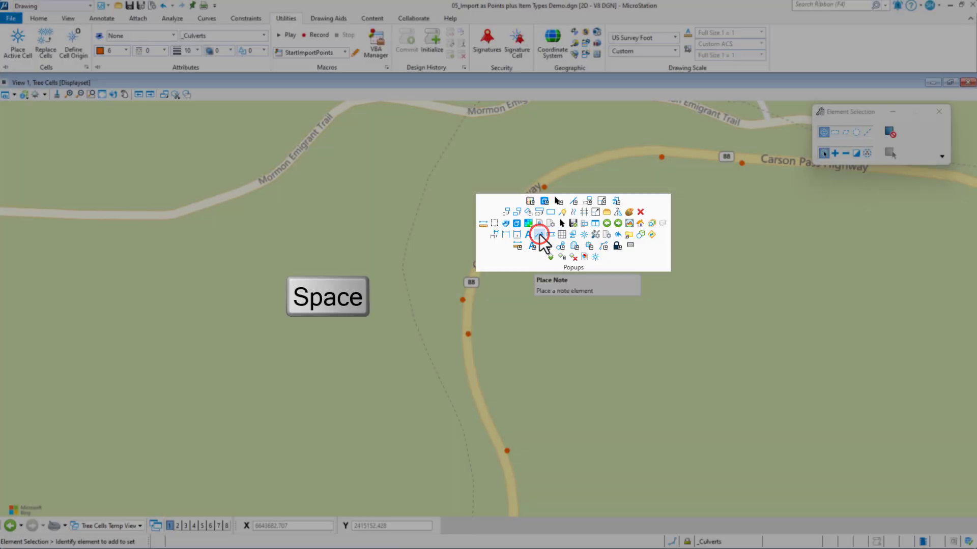
{"action": "left_click", "coordinate": [540, 236]}
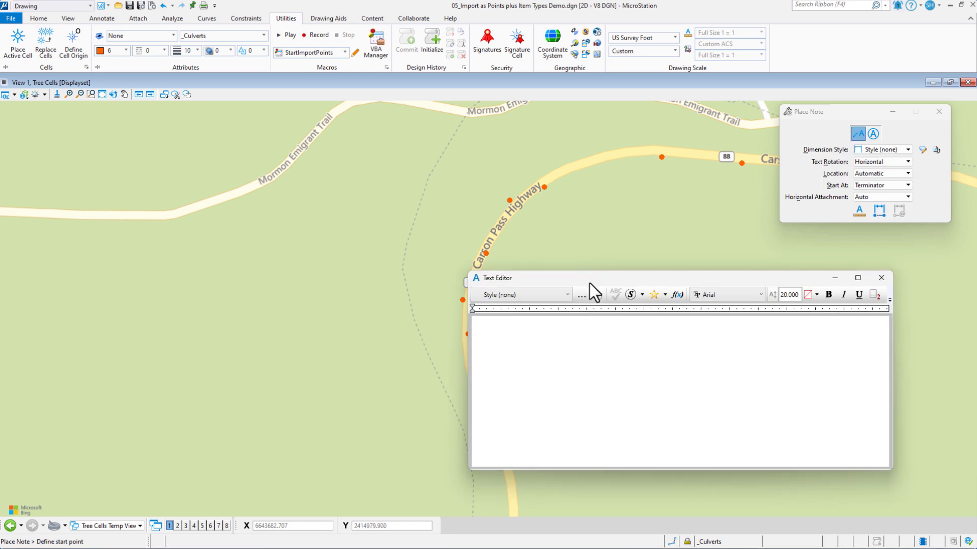
{"action": "scroll", "coordinate": [586, 227], "scroll_direction": "up", "scroll_amount": 1}
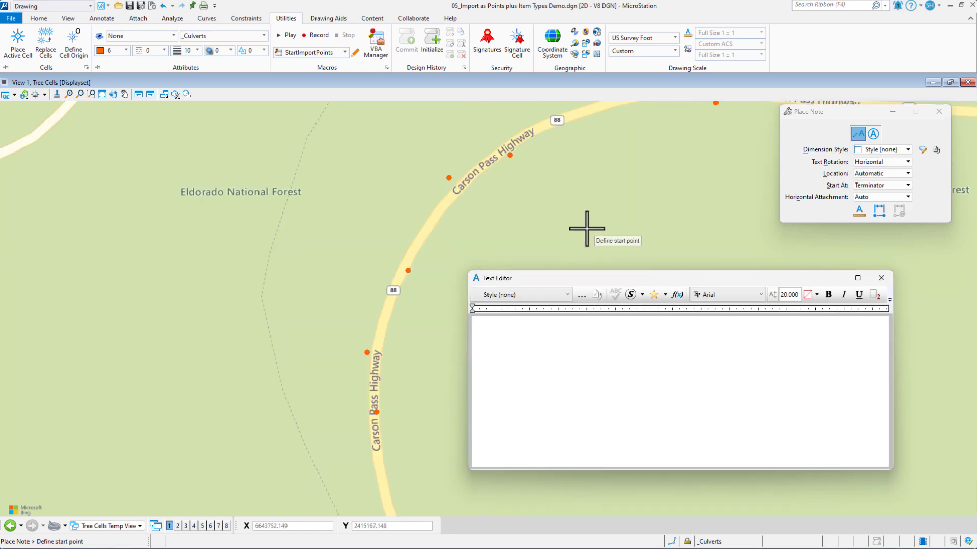
{"action": "middle_click_drag", "start_coordinate": [590, 219], "coordinate": [465, 226]}
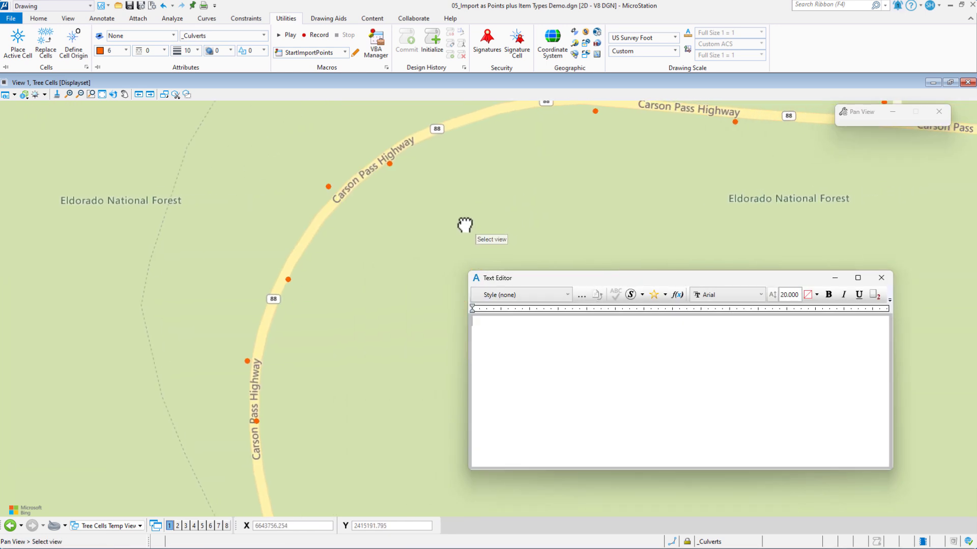
Open the Text Favorite Manager and examine the fields of the Culvert favorite in the Culvert Data folder
{"action": "left_click", "coordinate": [662, 293]}
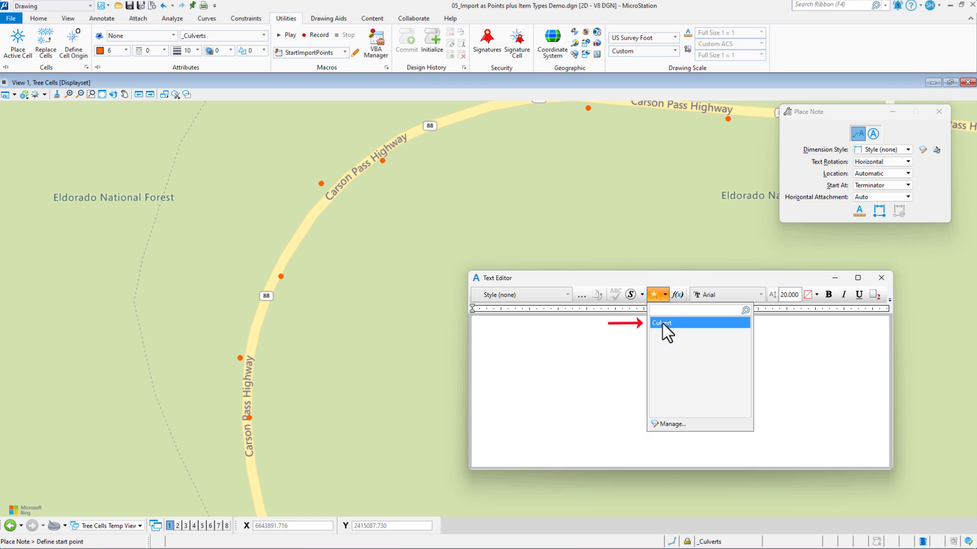
{"action": "left_click", "coordinate": [675, 424]}
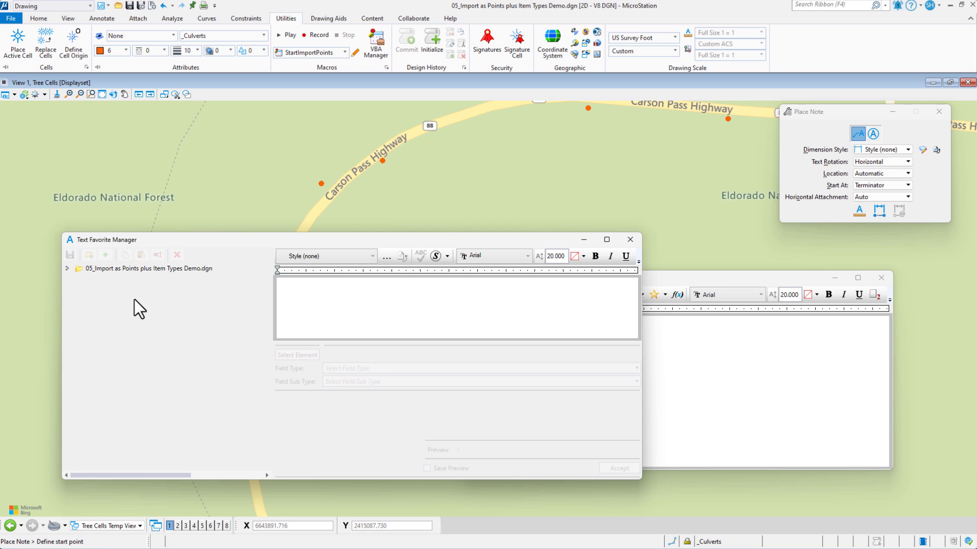
{"action": "left_click", "coordinate": [67, 268]}
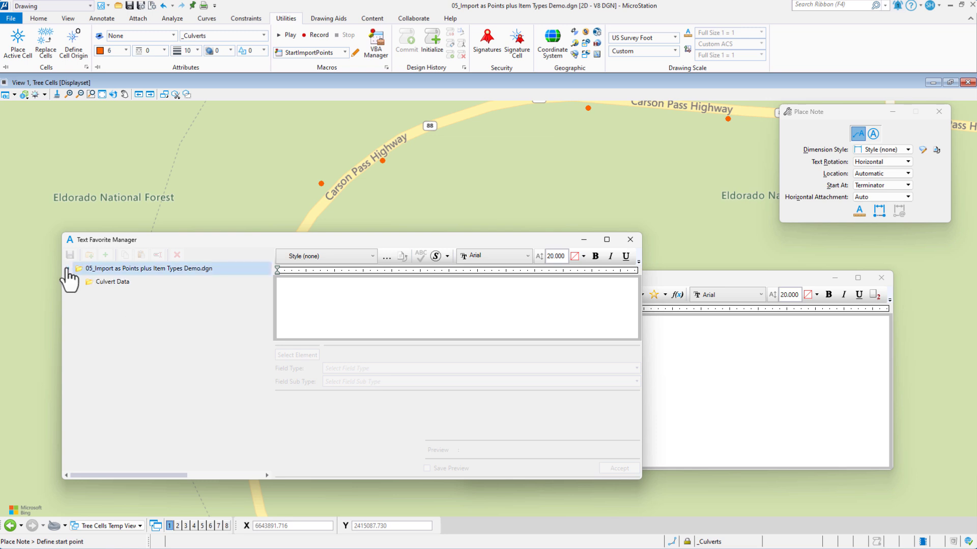
{"action": "left_click", "coordinate": [78, 282]}
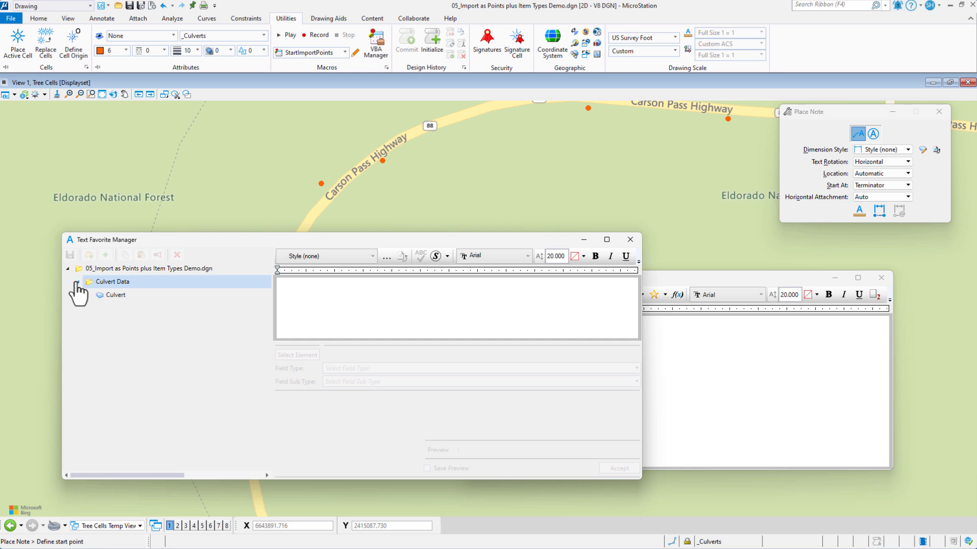
{"action": "left_click", "coordinate": [113, 295]}
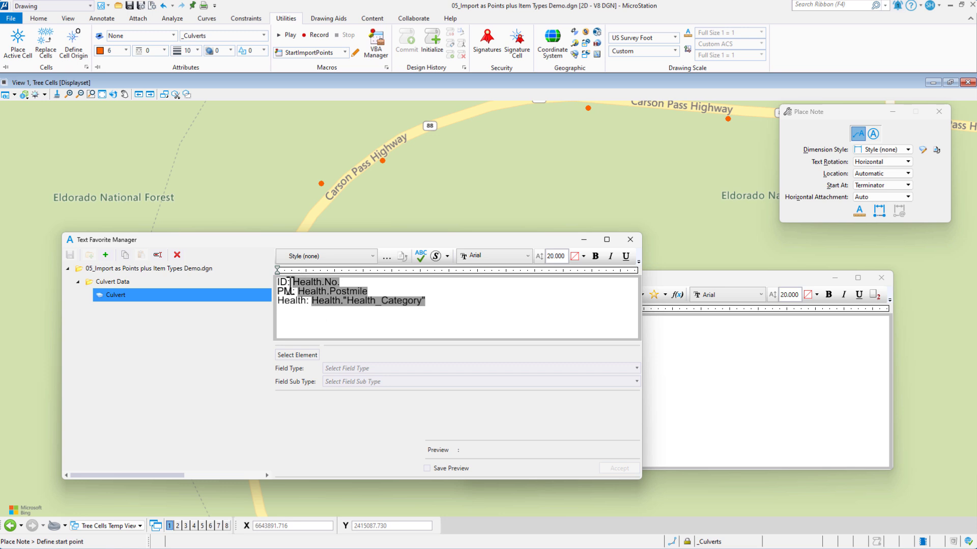
{"action": "left_click", "coordinate": [290, 286]}
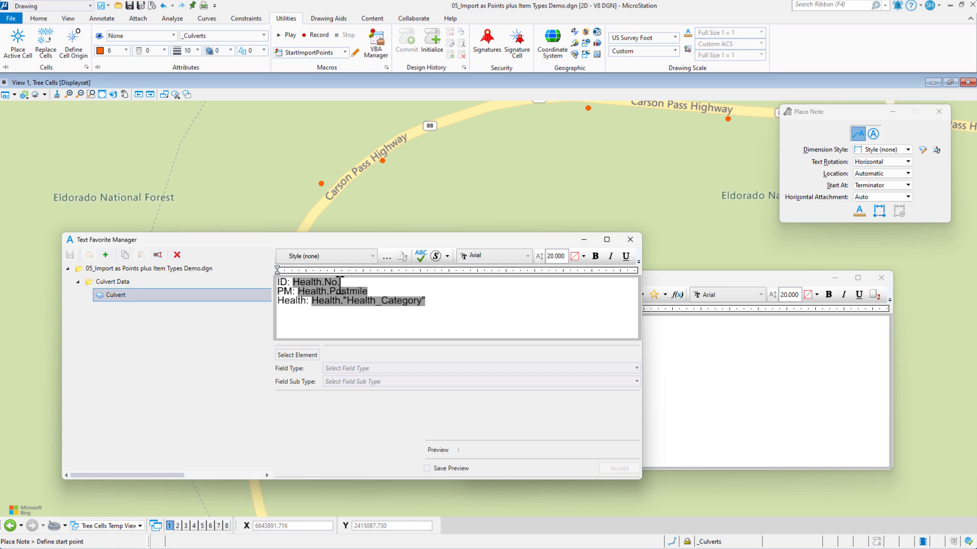
Review the Health properties offered as Item Types fields for the Culvert favorite, and close the Text Favorite Manager
{"action": "left_click", "coordinate": [342, 370]}
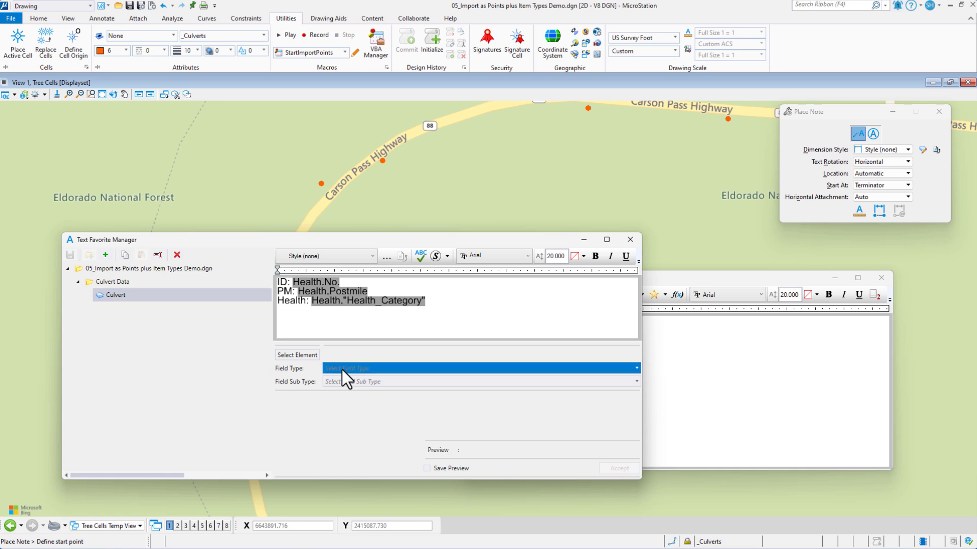
{"action": "left_click", "coordinate": [341, 430]}
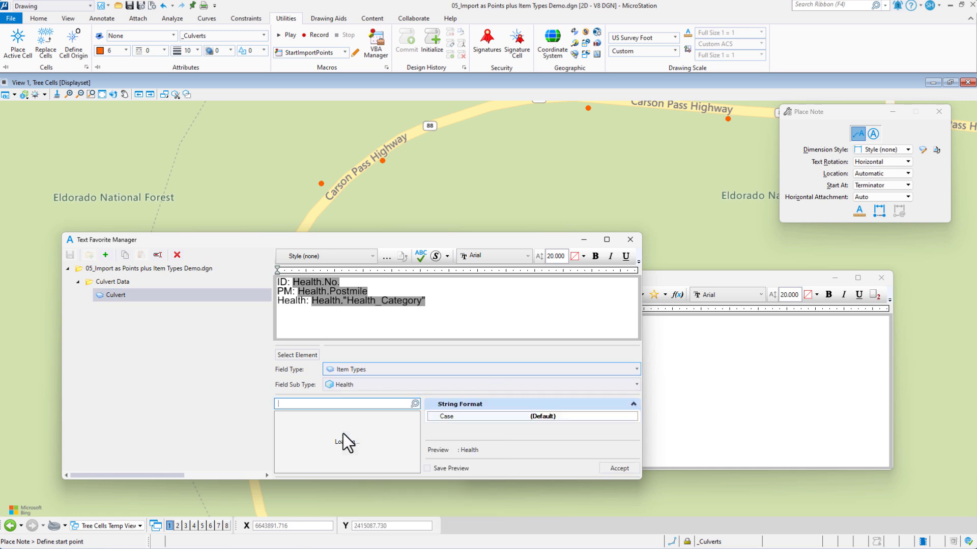
{"action": "left_click", "coordinate": [280, 418]}
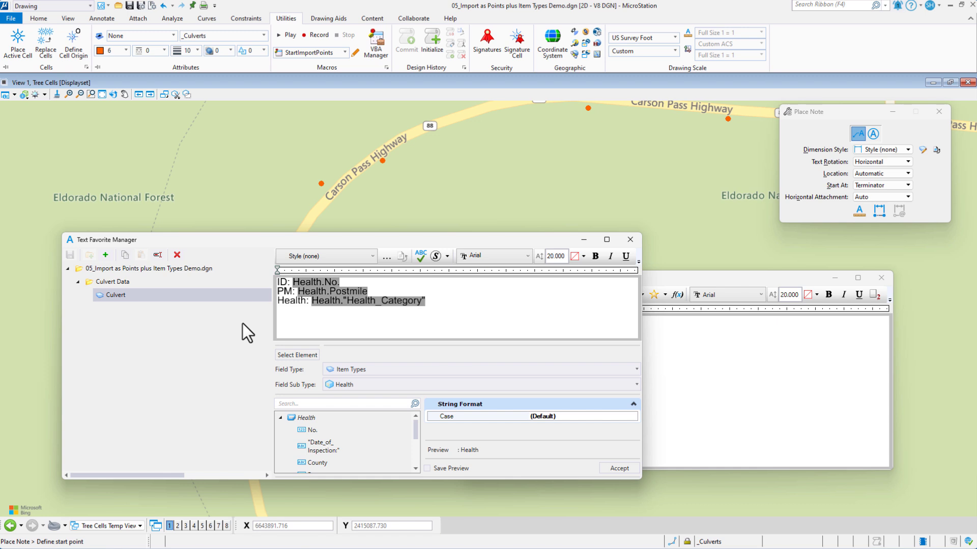
{"action": "left_click", "coordinate": [630, 241]}
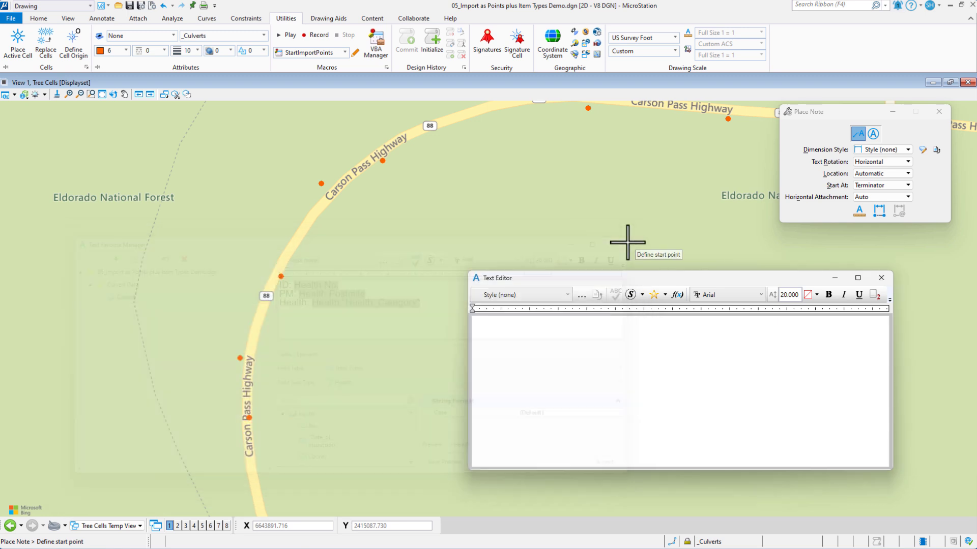
Insert the Culvert favorite as the note text and place a leader note at the upper bend's culvert point beside the highway label
{"action": "left_click", "coordinate": [662, 294]}
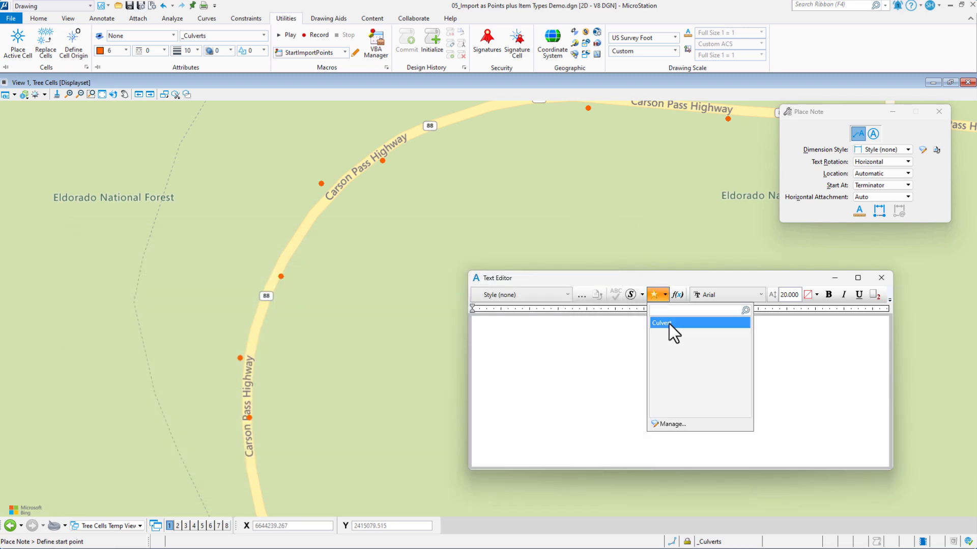
{"action": "left_click", "coordinate": [670, 324]}
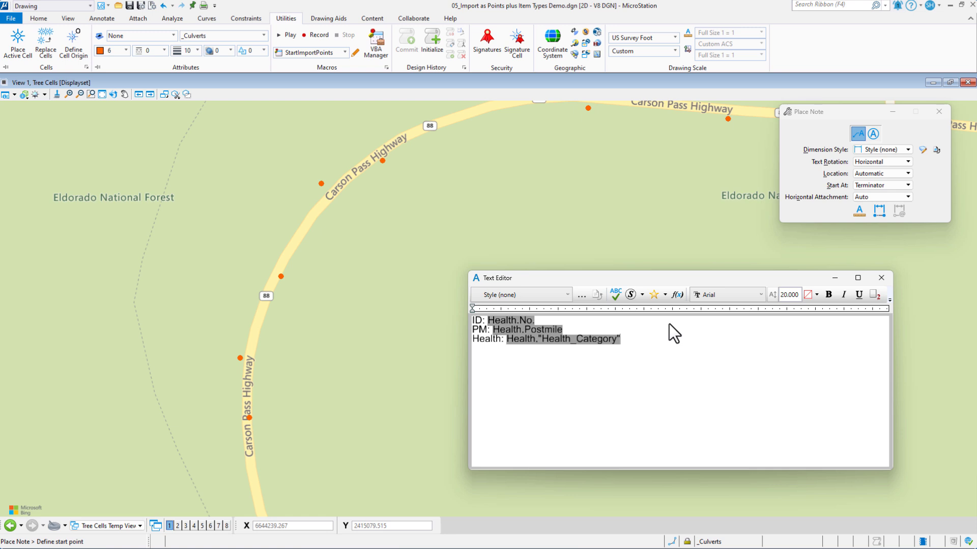
{"action": "left_click", "coordinate": [383, 161]}
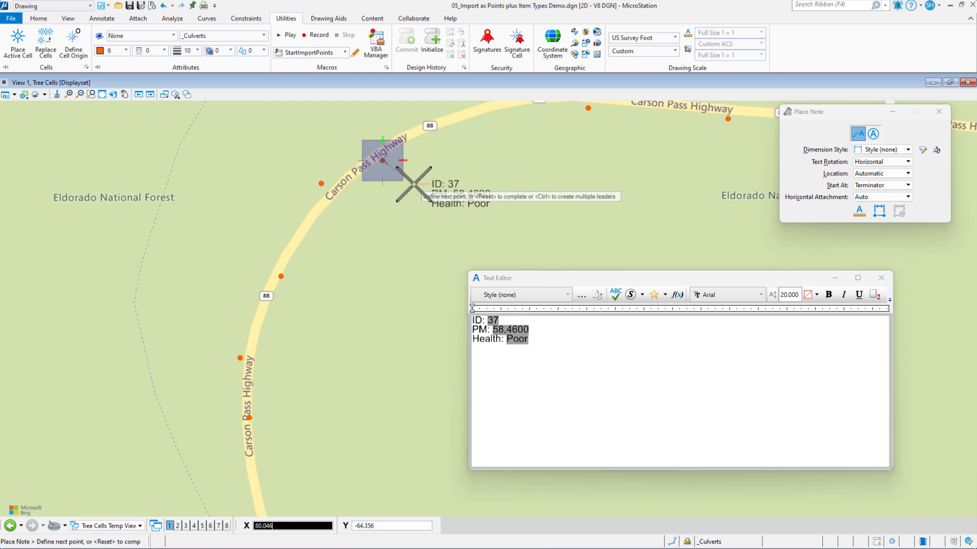
{"action": "left_click", "coordinate": [415, 183]}
Place Culvert notes with leaders at the next two culvert points down Carson Pass Highway, and return to element selection
{"action": "scroll", "coordinate": [394, 191], "scroll_direction": "up", "scroll_amount": 2}
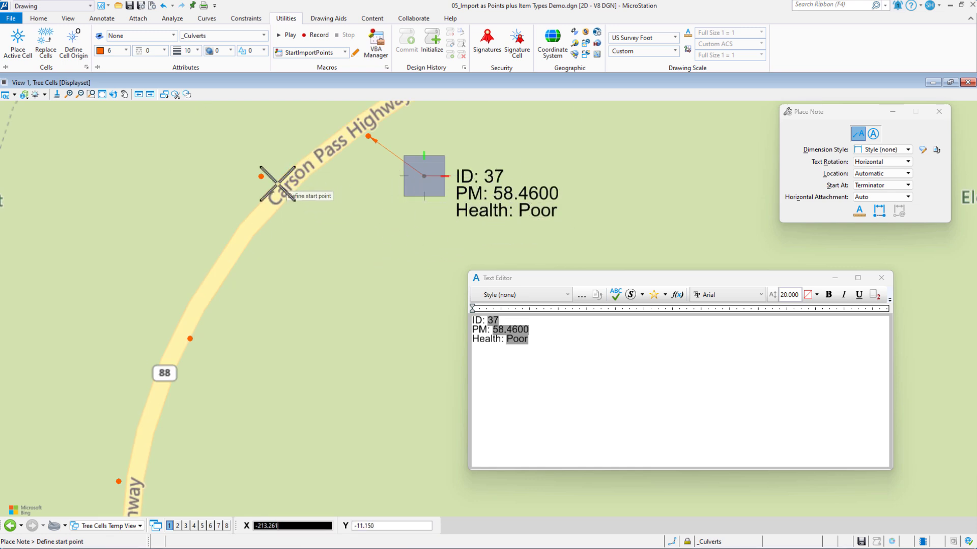
{"action": "left_click", "coordinate": [261, 177]}
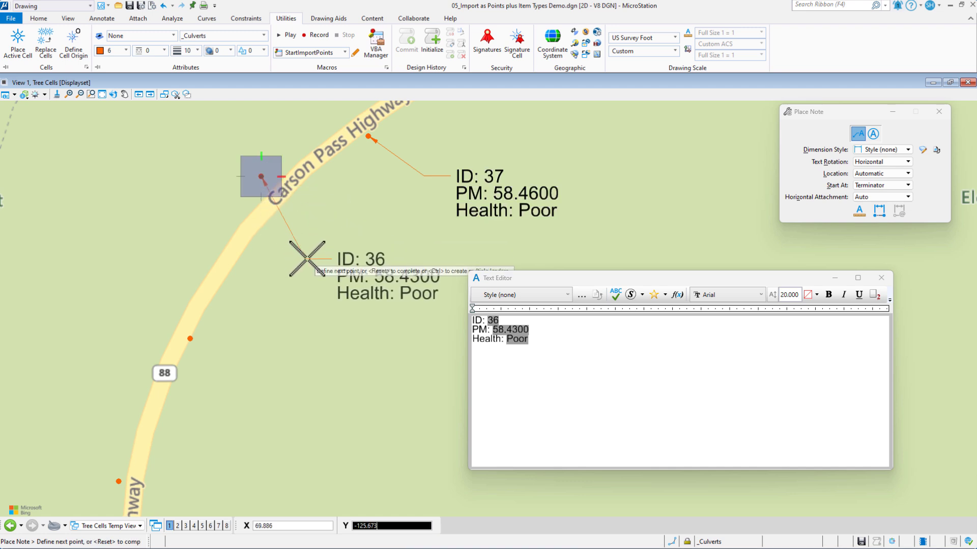
{"action": "left_click", "coordinate": [189, 338]}
{"action": "left_click", "coordinate": [273, 389]}
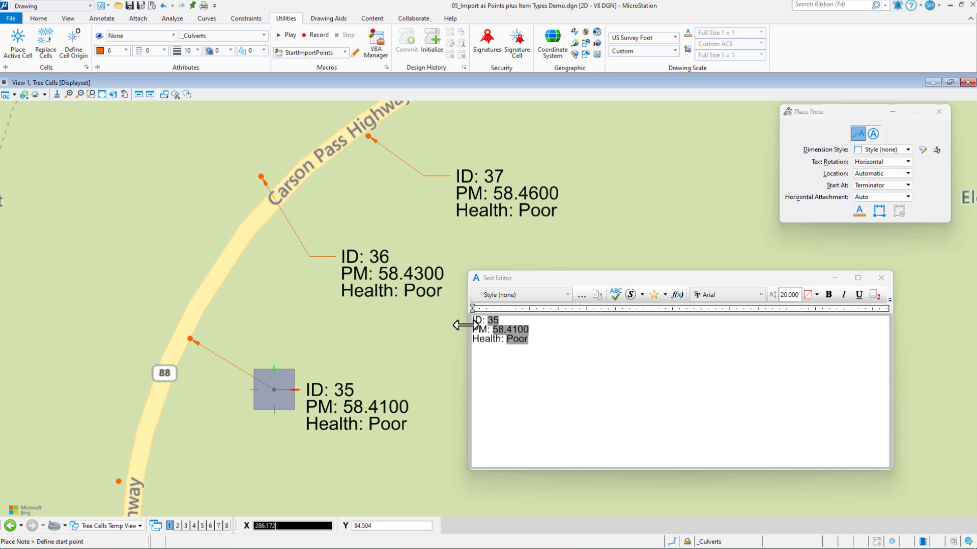
{"action": "right_click", "coordinate": [376, 197]}
{"action": "left_click", "coordinate": [407, 204]}
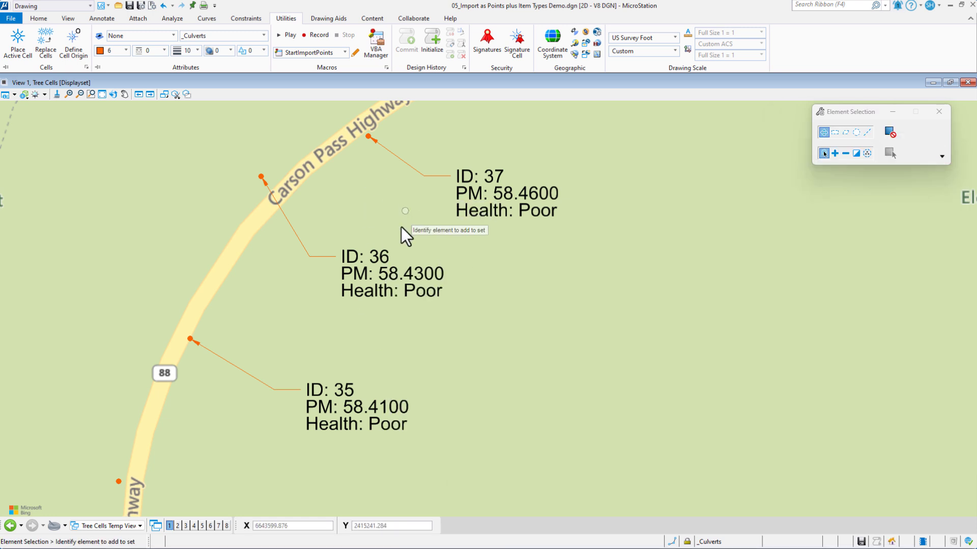
Open View Attributes for View 1 and look through the available display styles without choosing one
{"action": "scroll", "coordinate": [419, 284], "scroll_direction": "down", "scroll_amount": 2}
{"action": "scroll", "coordinate": [418, 284], "scroll_direction": "down", "scroll_amount": 2}
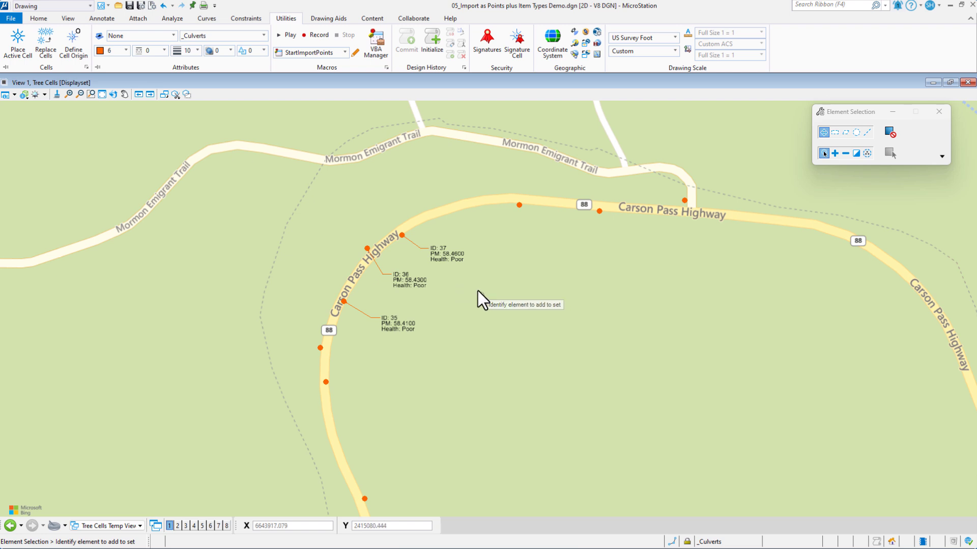
{"action": "key", "text": "ctrl+b"}
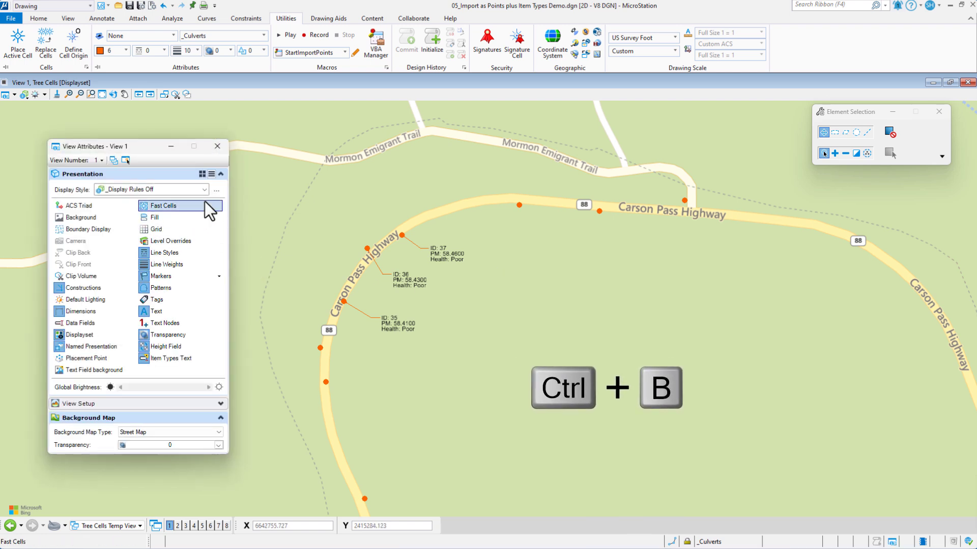
{"action": "left_click", "coordinate": [129, 190]}
{"action": "scroll", "coordinate": [136, 212], "scroll_direction": "up", "scroll_amount": 1}
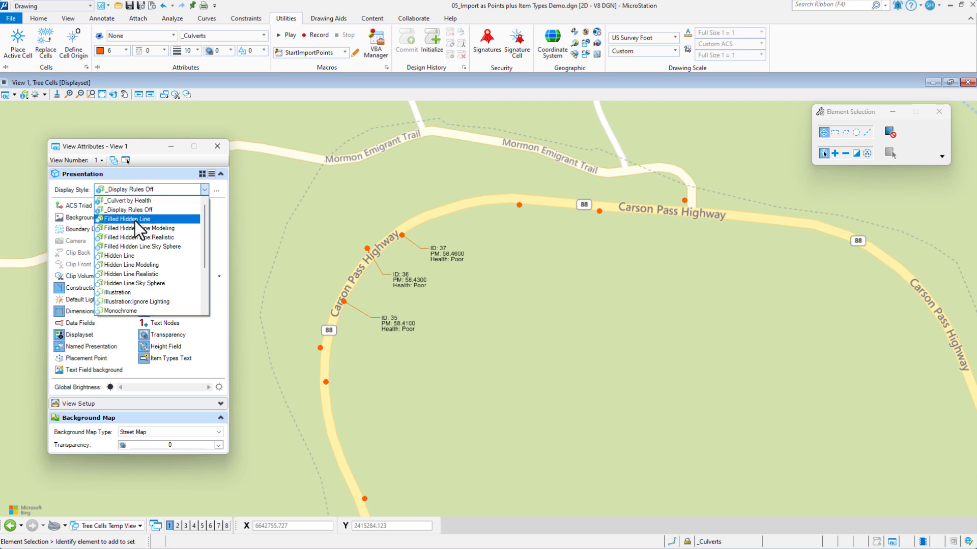
{"action": "left_click", "coordinate": [148, 155]}
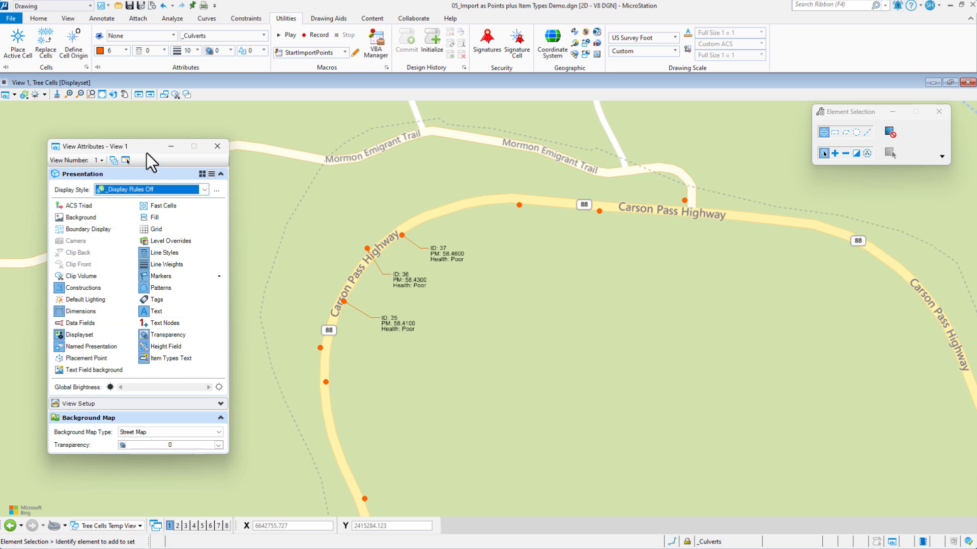
Open the Display Styles dialog and select the _Culvert by Health style, keeping its name
{"action": "left_click", "coordinate": [217, 191]}
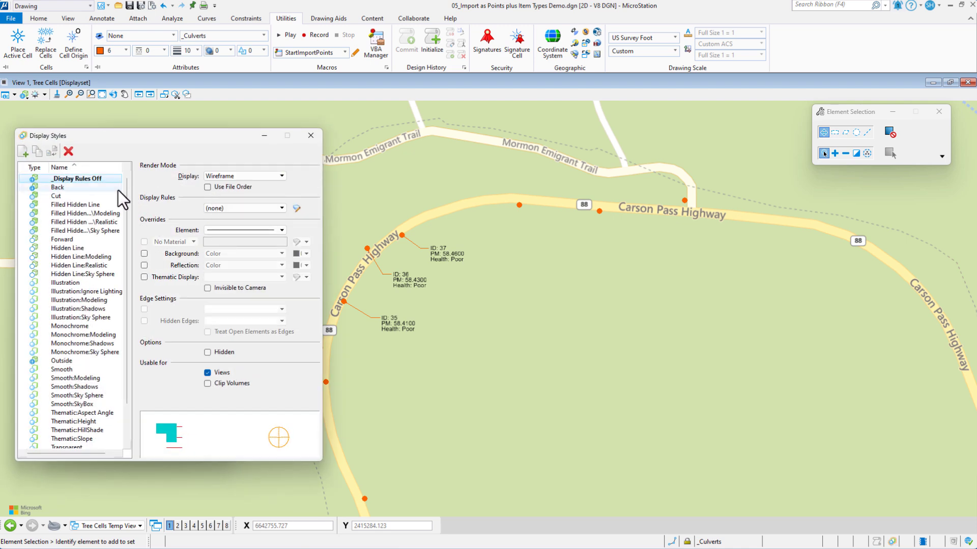
{"action": "scroll", "coordinate": [105, 195], "scroll_direction": "up", "scroll_amount": 1}
{"action": "left_click", "coordinate": [70, 180]}
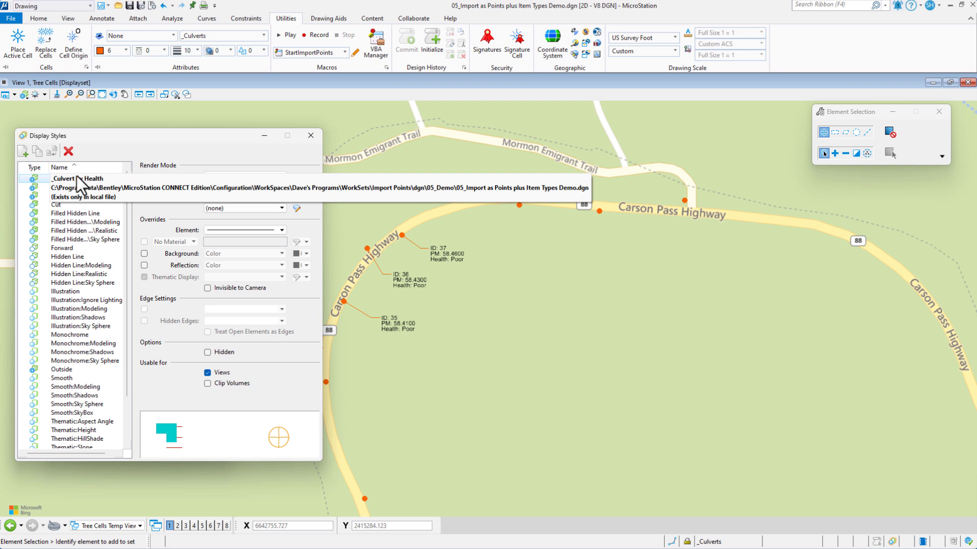
{"action": "left_click", "coordinate": [77, 176]}
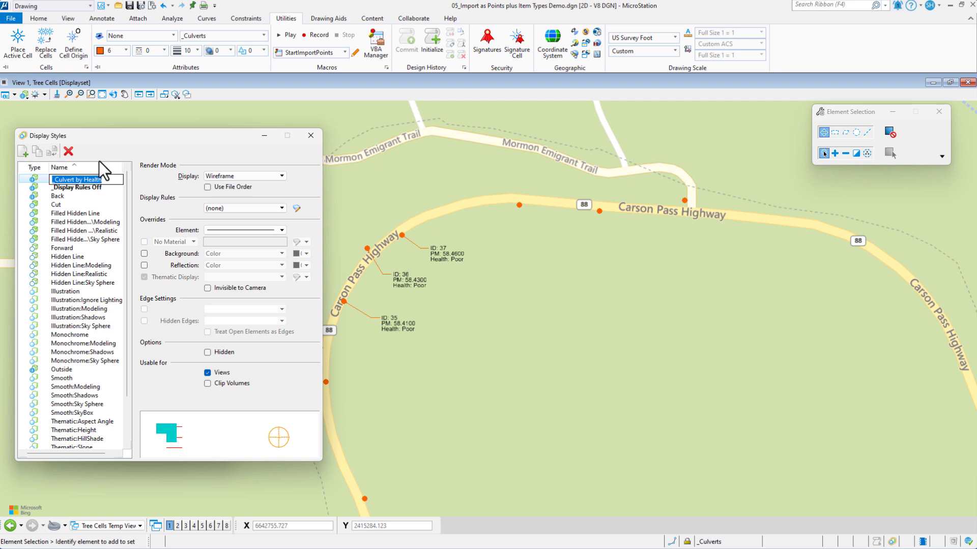
{"action": "key", "text": "Escape"}
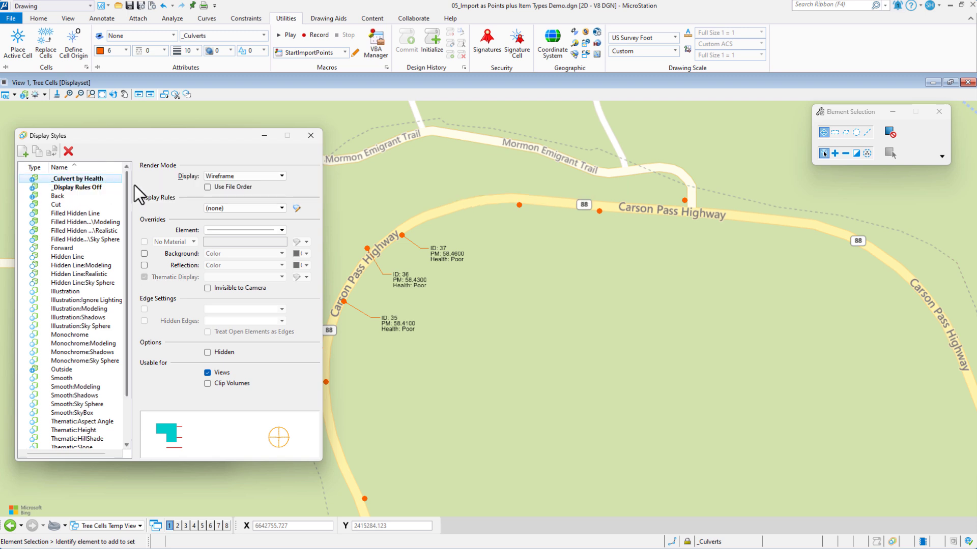
Create a new display rule set named Culvert for the _Culvert by Health style
{"action": "left_click", "coordinate": [249, 207]}
{"action": "left_click", "coordinate": [249, 208]}
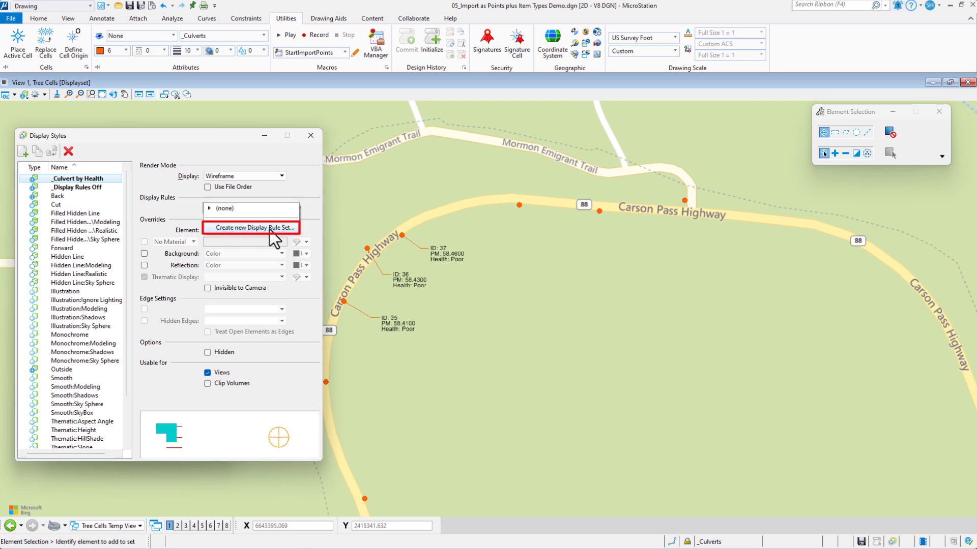
{"action": "left_click", "coordinate": [271, 229]}
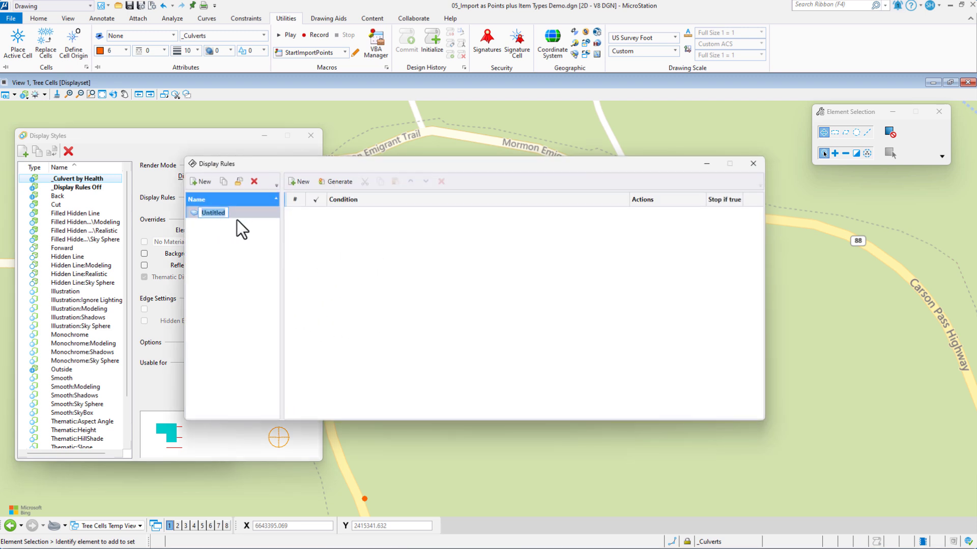
{"action": "type", "text": "Culvert"}
{"action": "key", "text": "Return"}
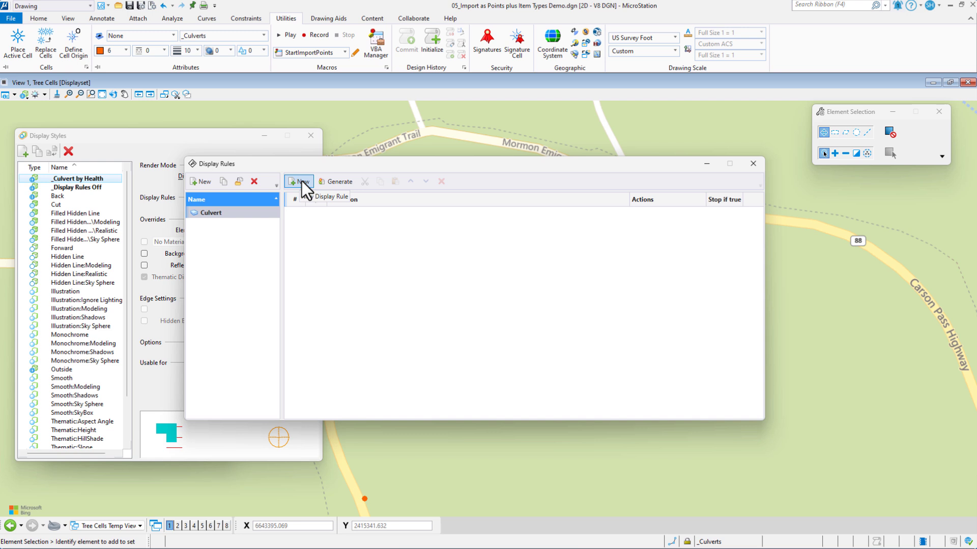
Start generating rules for the Culvert rule set, based on the Health_Assessment property of the Health item type
{"action": "left_click", "coordinate": [341, 182]}
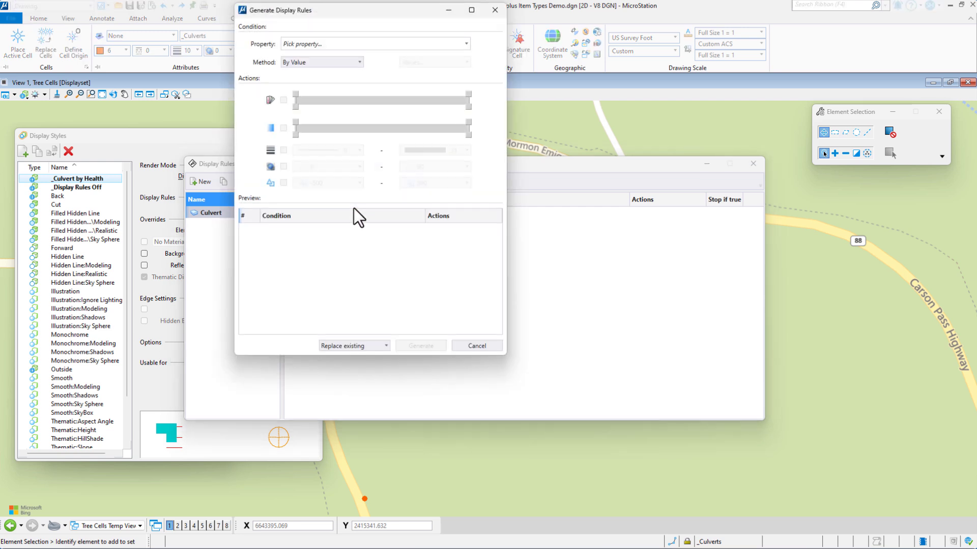
{"action": "left_click_drag", "start_coordinate": [421, 15], "coordinate": [420, 30]}
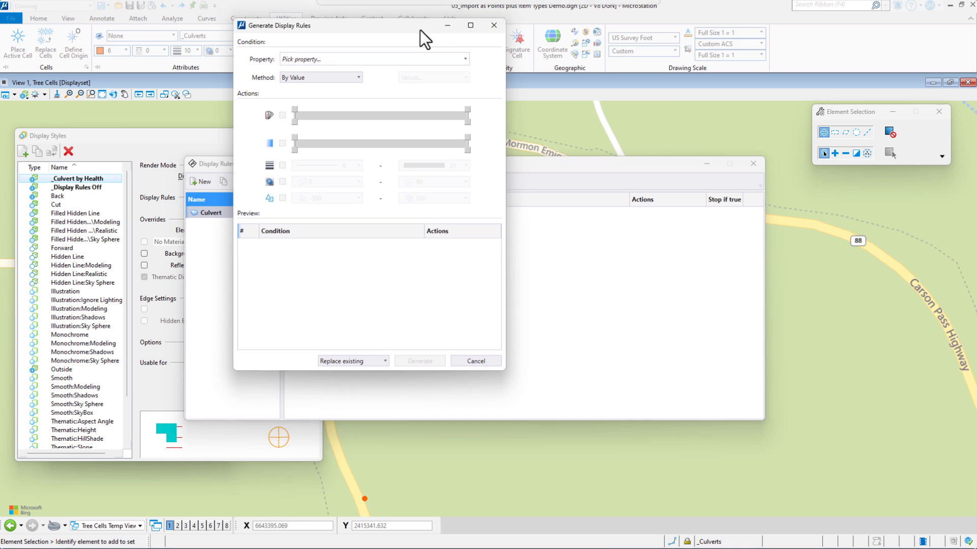
{"action": "left_click", "coordinate": [320, 60]}
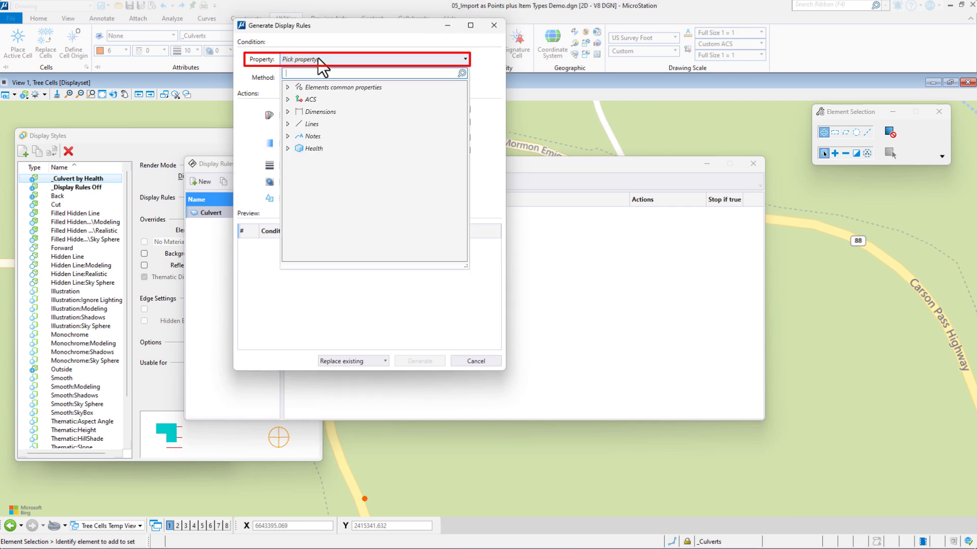
{"action": "left_click", "coordinate": [289, 148]}
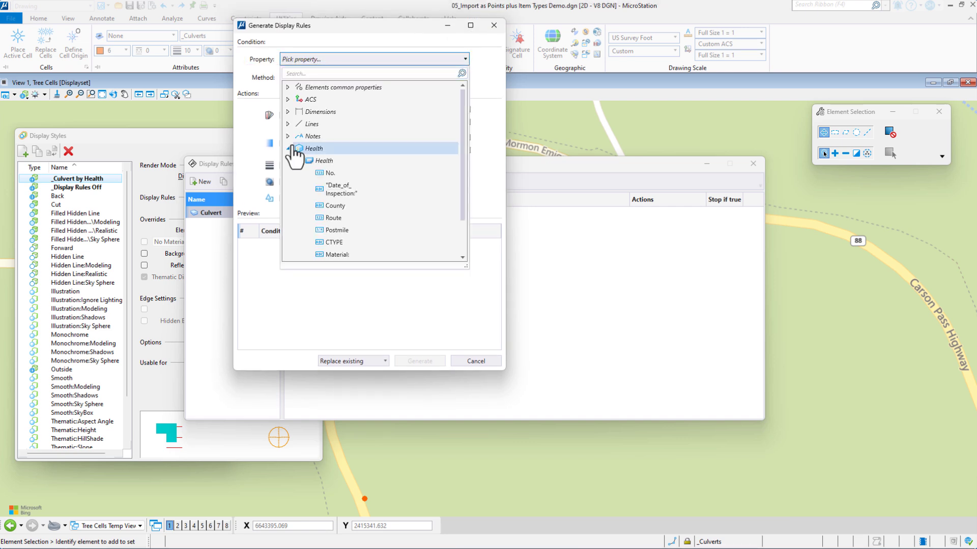
{"action": "scroll", "coordinate": [359, 198], "scroll_direction": "down", "scroll_amount": 3}
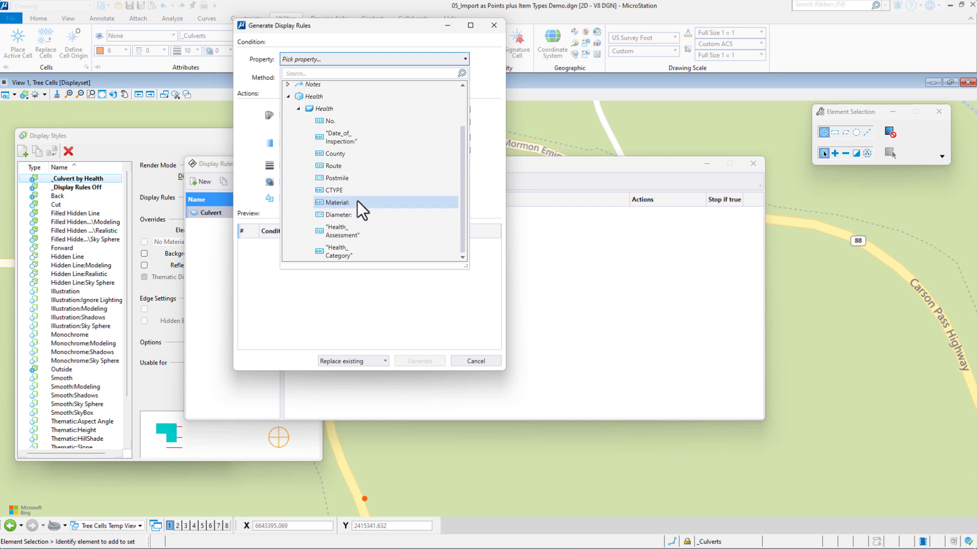
{"action": "left_click", "coordinate": [344, 234]}
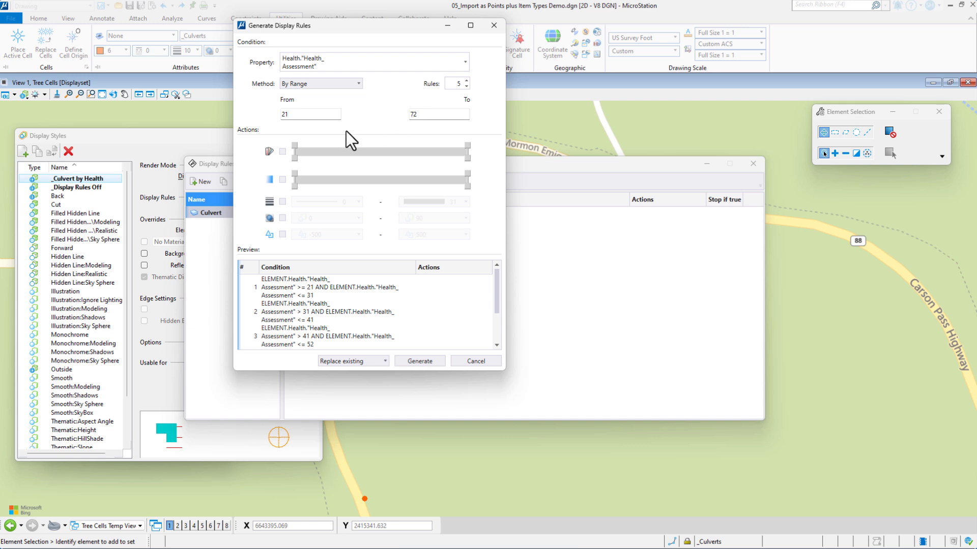
Enable the color action for the generated rules, with the gradient running from red at the low end to green at the high end
{"action": "left_click", "coordinate": [283, 151]}
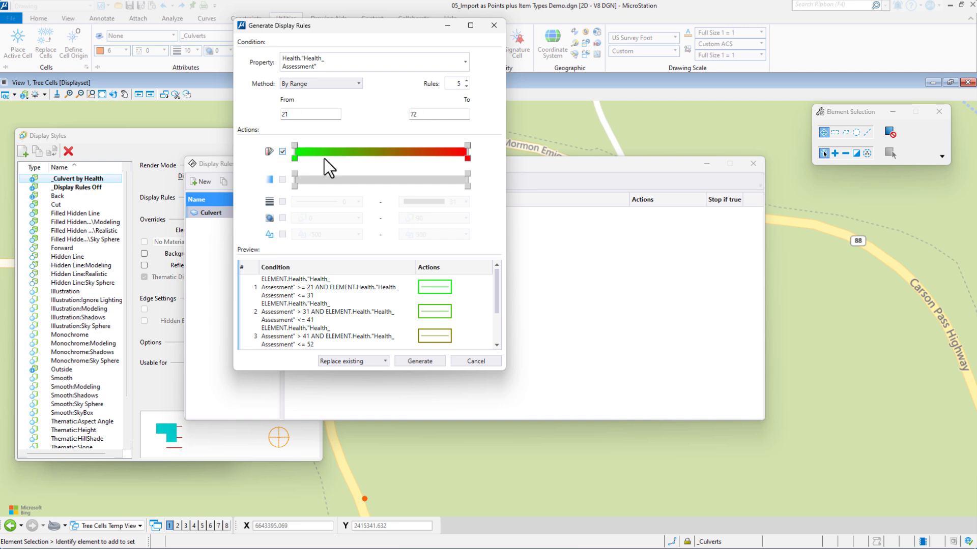
{"action": "double_click", "coordinate": [294, 158]}
{"action": "left_click_drag", "start_coordinate": [245, 154], "coordinate": [255, 121]}
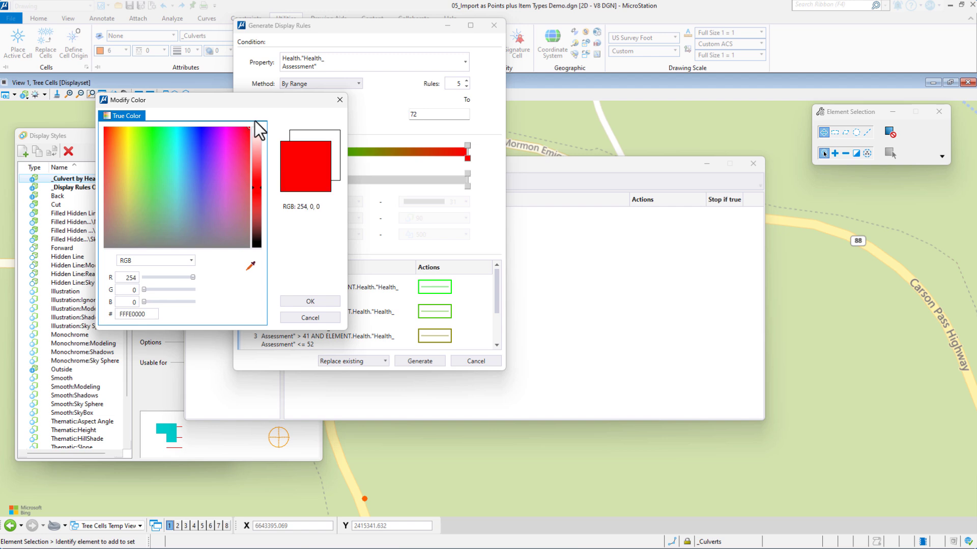
{"action": "left_click", "coordinate": [305, 301]}
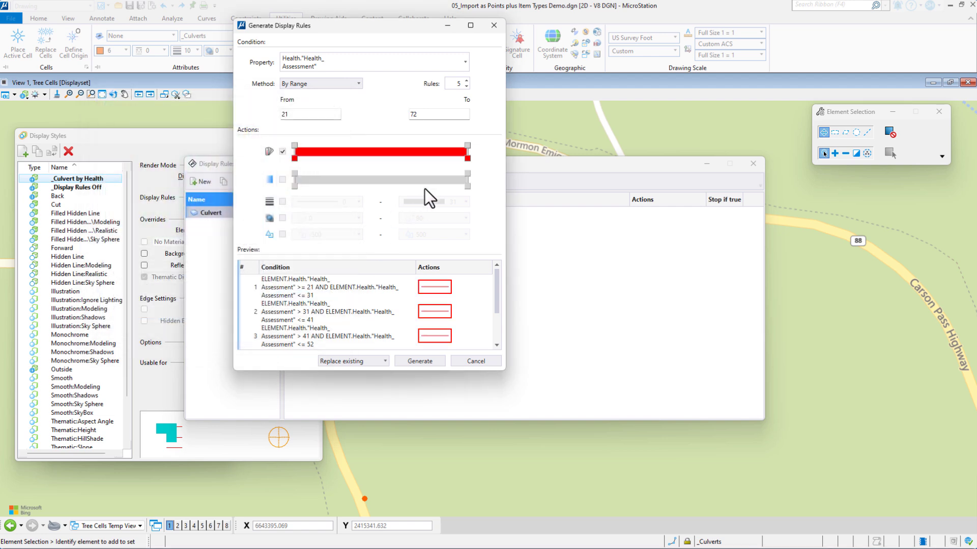
{"action": "left_click", "coordinate": [468, 158]}
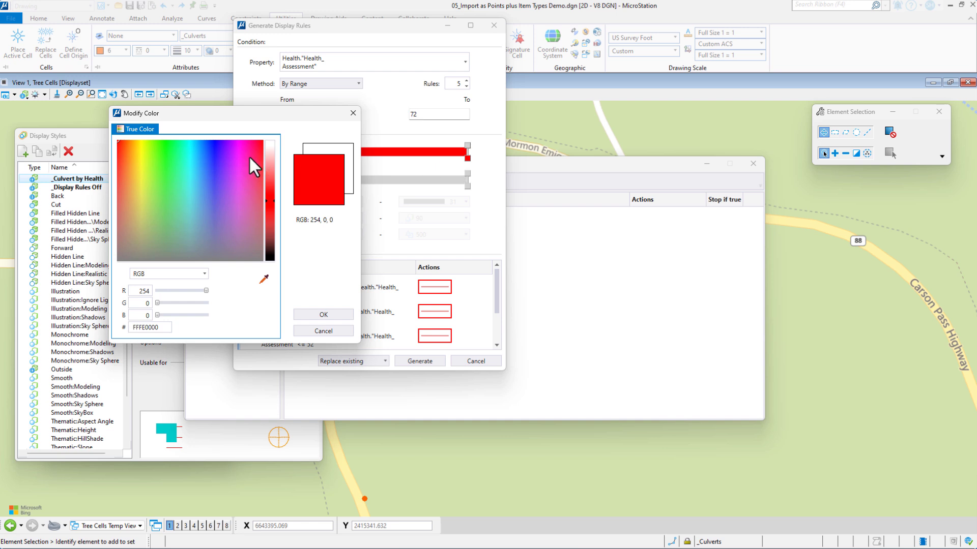
{"action": "left_click", "coordinate": [165, 142]}
{"action": "left_click", "coordinate": [322, 316]}
{"action": "left_click", "coordinate": [422, 333]}
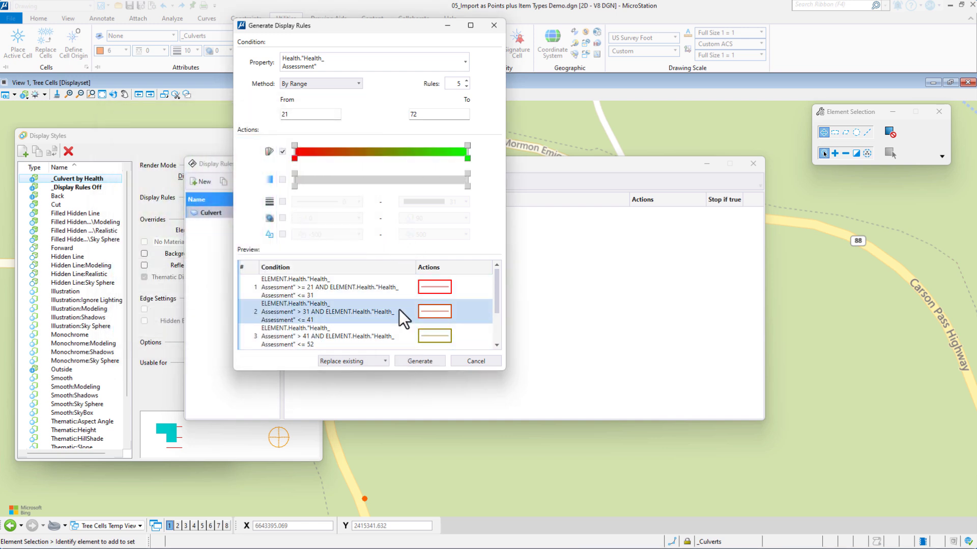
Set the number of rules to 7, generate them into the Culvert rule set, and close the Display Rules dialog
{"action": "left_click_drag", "start_coordinate": [379, 374], "coordinate": [396, 489]}
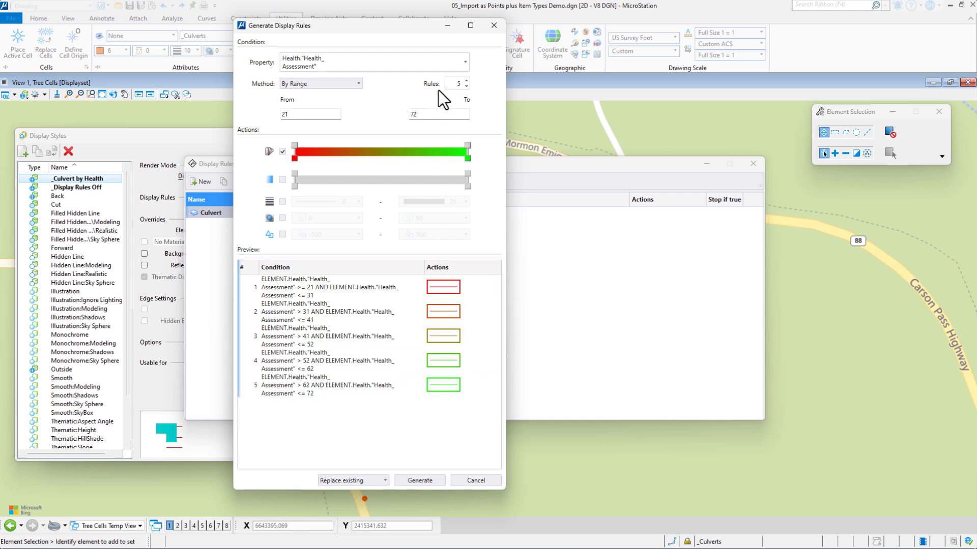
{"action": "left_click", "coordinate": [466, 81]}
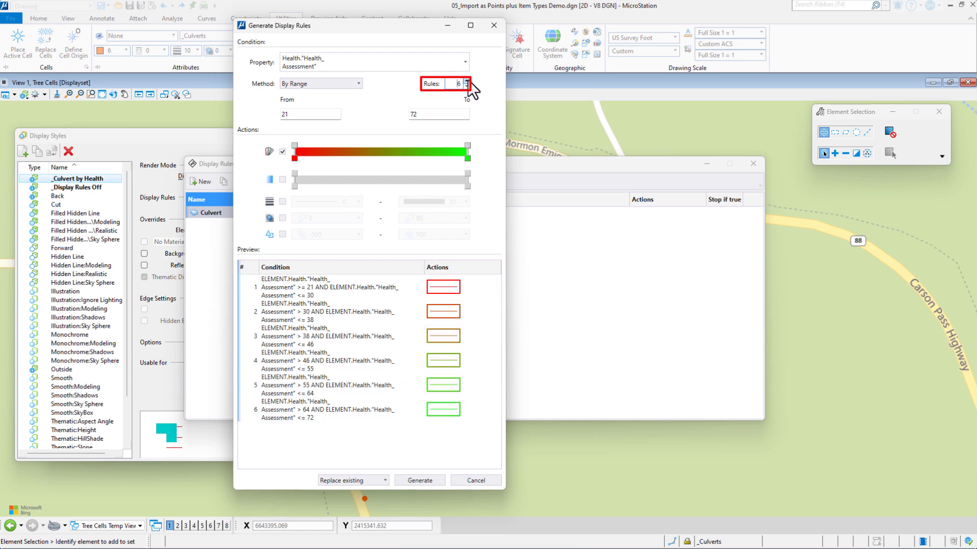
{"action": "left_click", "coordinate": [466, 80]}
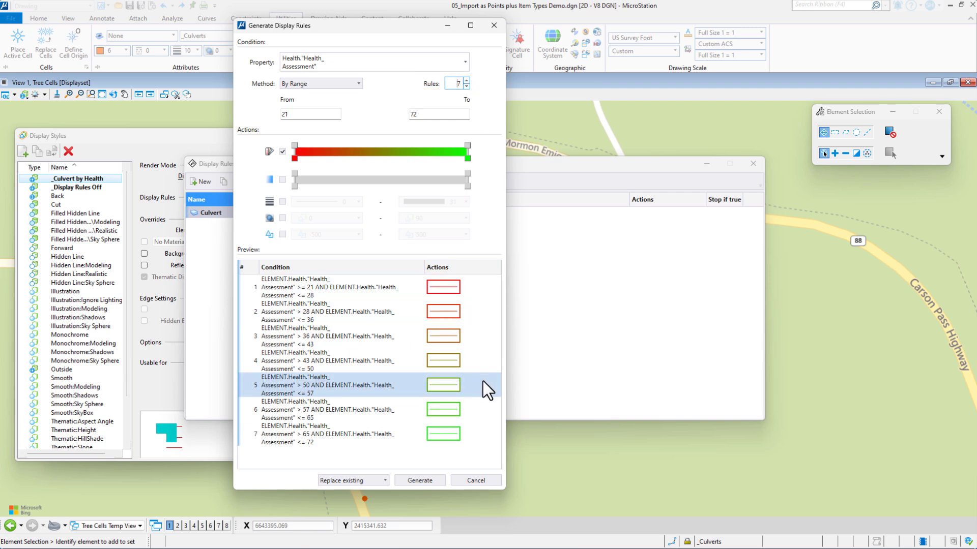
{"action": "left_click", "coordinate": [419, 481]}
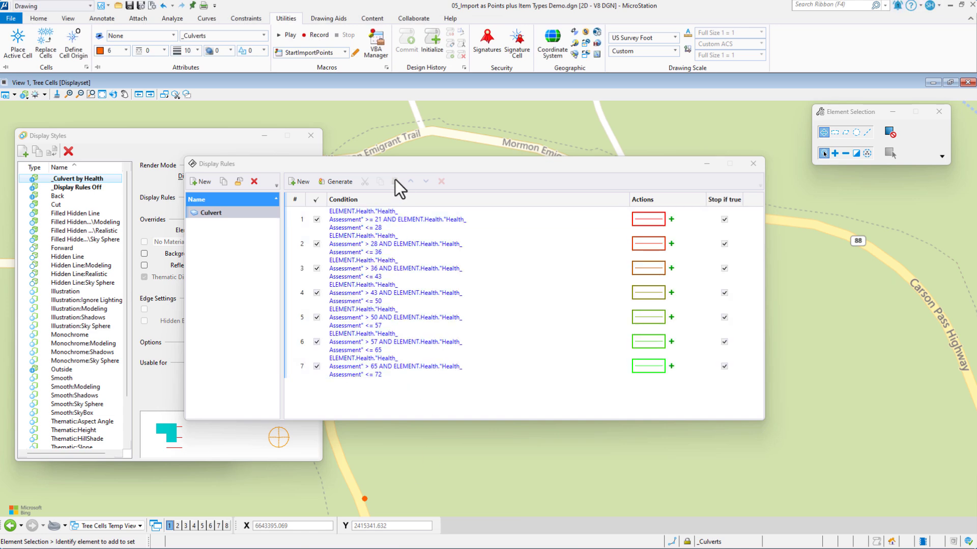
{"action": "left_click", "coordinate": [753, 164]}
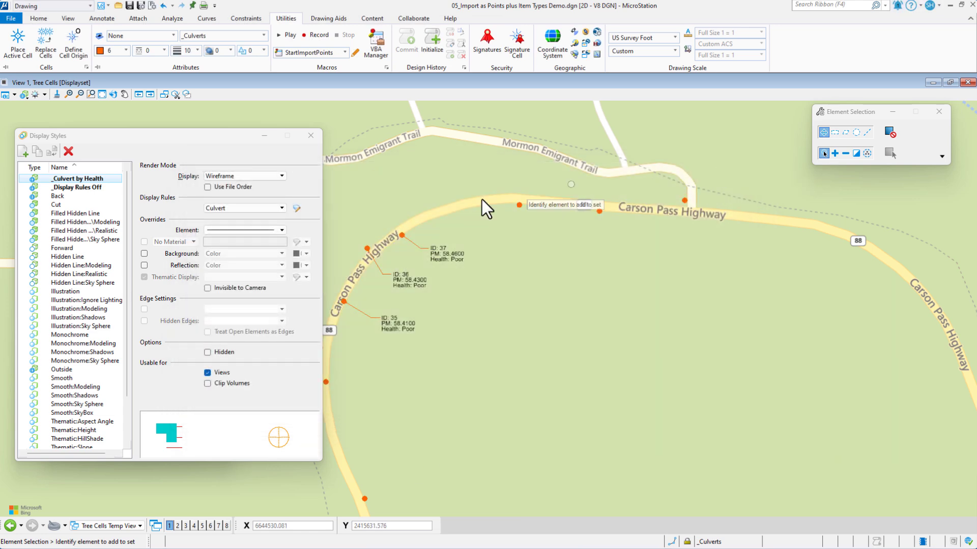
Apply the _Culvert by Health style to View 1, keeping Culvert as its display rule set
{"action": "double_click", "coordinate": [79, 178]}
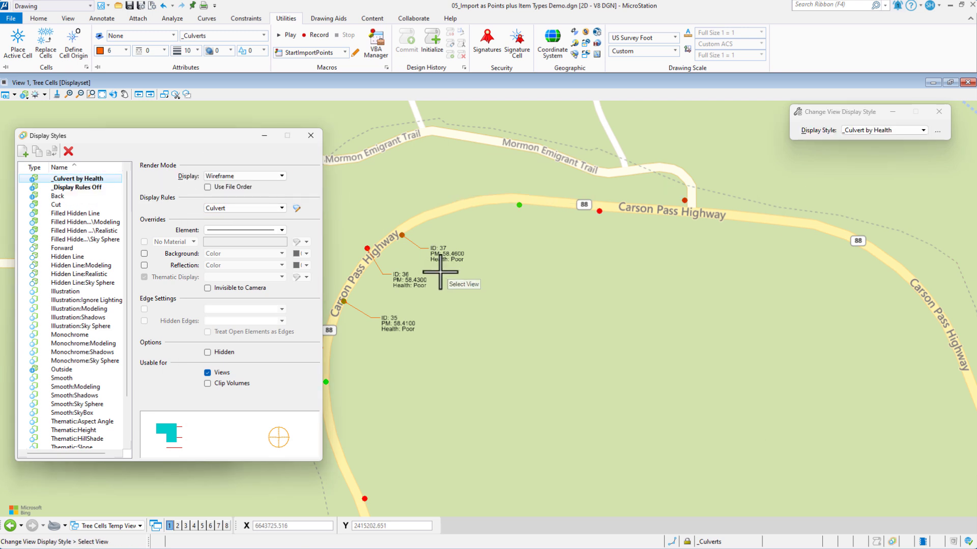
{"action": "left_click", "coordinate": [247, 209]}
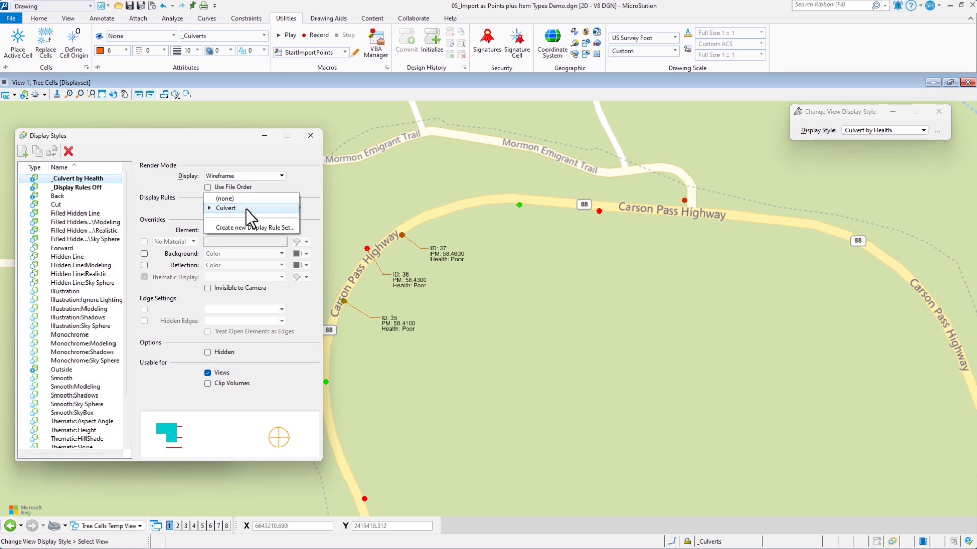
{"action": "left_click", "coordinate": [217, 209]}
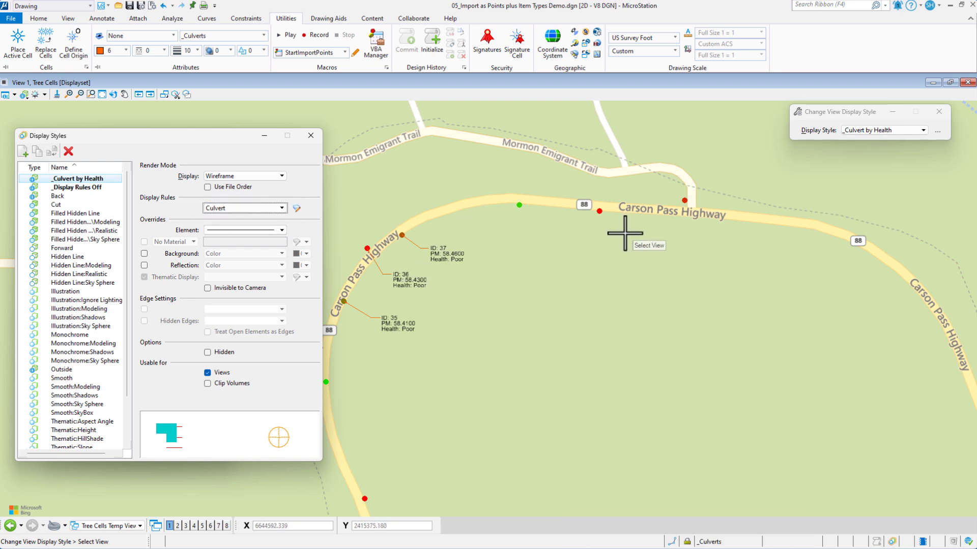
{"action": "scroll", "coordinate": [625, 233], "scroll_direction": "down", "scroll_amount": 2}
{"action": "scroll", "coordinate": [596, 251], "scroll_direction": "down", "scroll_amount": 2}
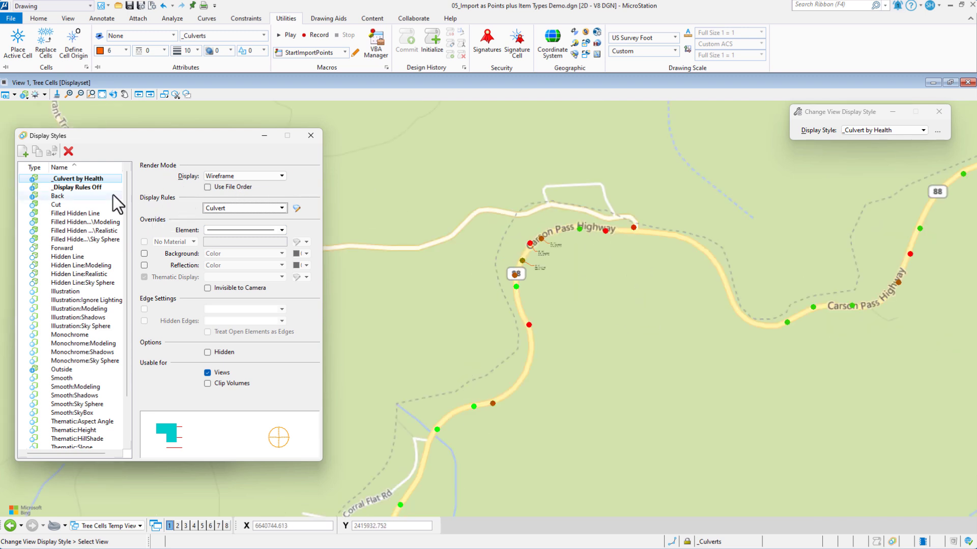
Compare the culvert points under _Display Rules Off and _Culvert by Health, ending on the latter, and return to element selection with Display Styles closed
{"action": "left_click", "coordinate": [101, 186]}
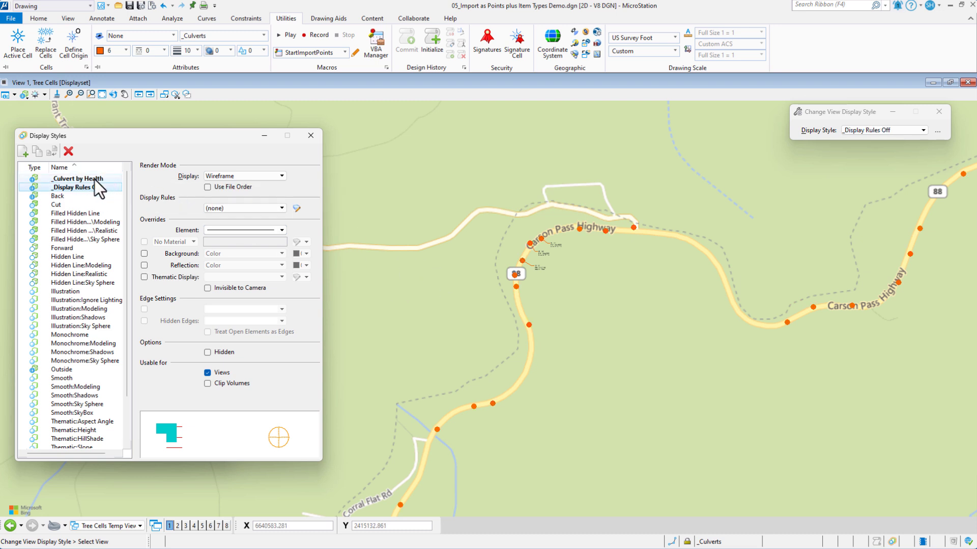
{"action": "left_click", "coordinate": [96, 179]}
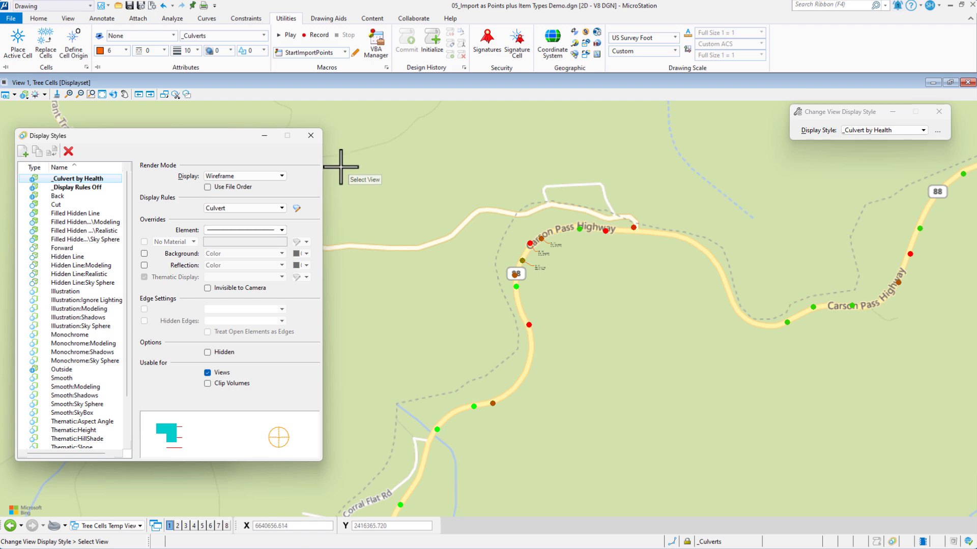
{"action": "left_click", "coordinate": [310, 135]}
{"action": "left_click", "coordinate": [217, 146]}
{"action": "key", "text": "Escape"}
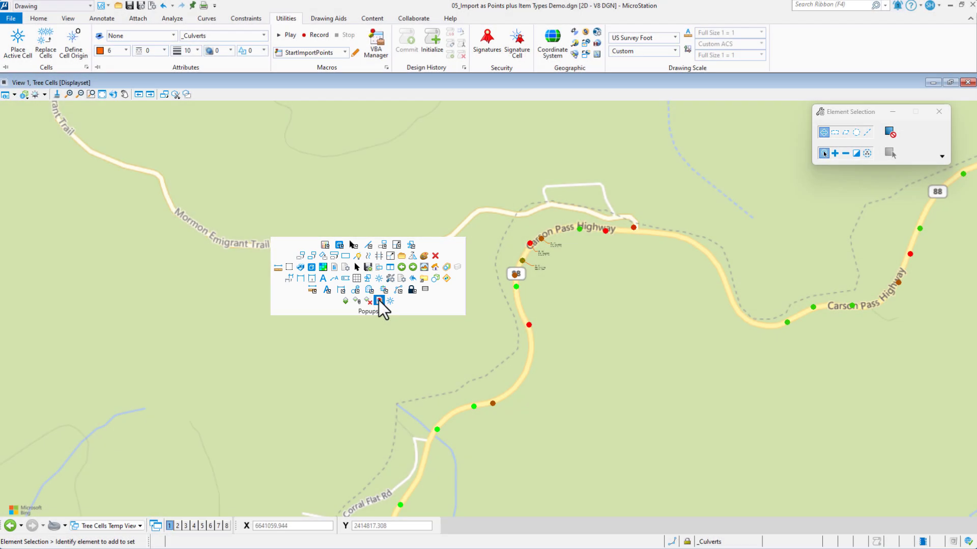
Open Reports and create a new report definition named Culverts in the Untitled group
{"action": "left_click", "coordinate": [379, 301]}
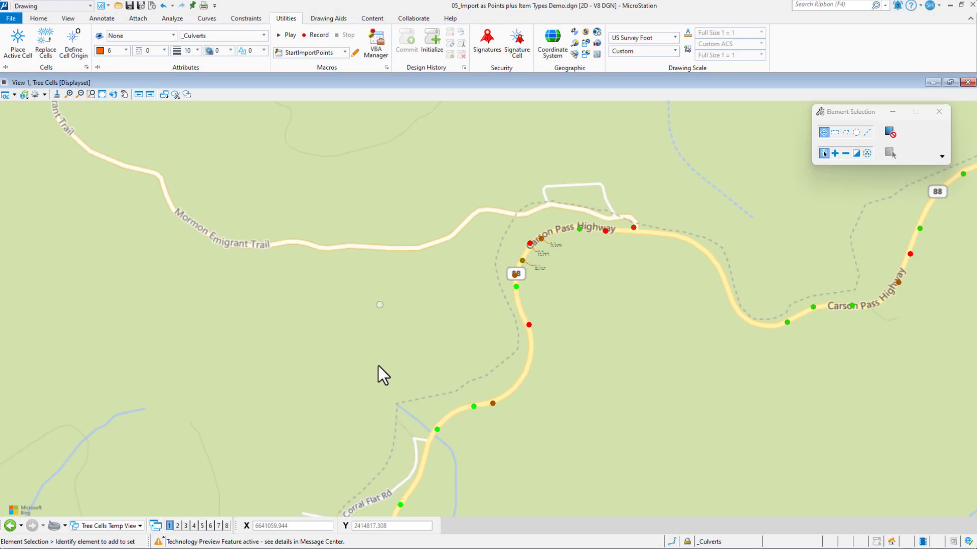
{"action": "left_click_drag", "start_coordinate": [350, 157], "coordinate": [205, 165]}
{"action": "left_click", "coordinate": [118, 192]}
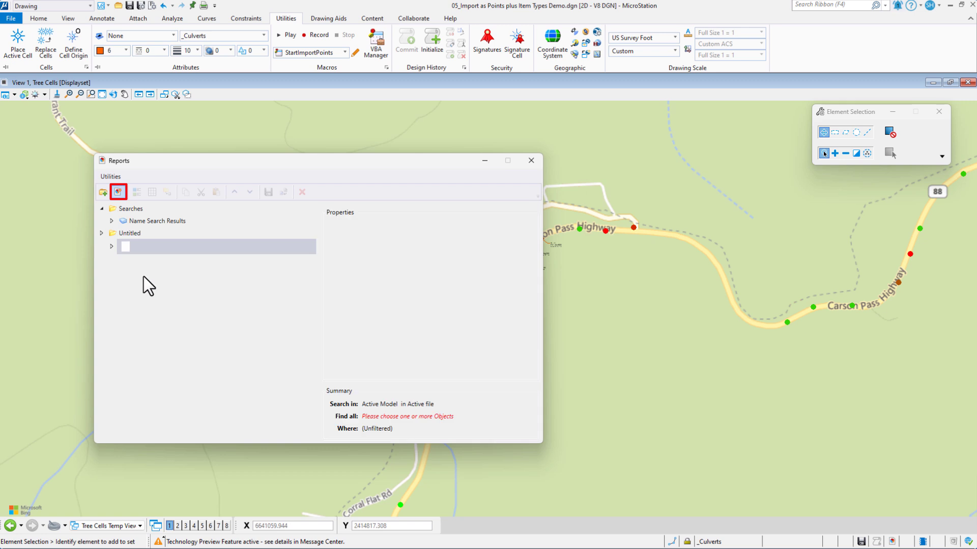
{"action": "type", "text": "Cu"}
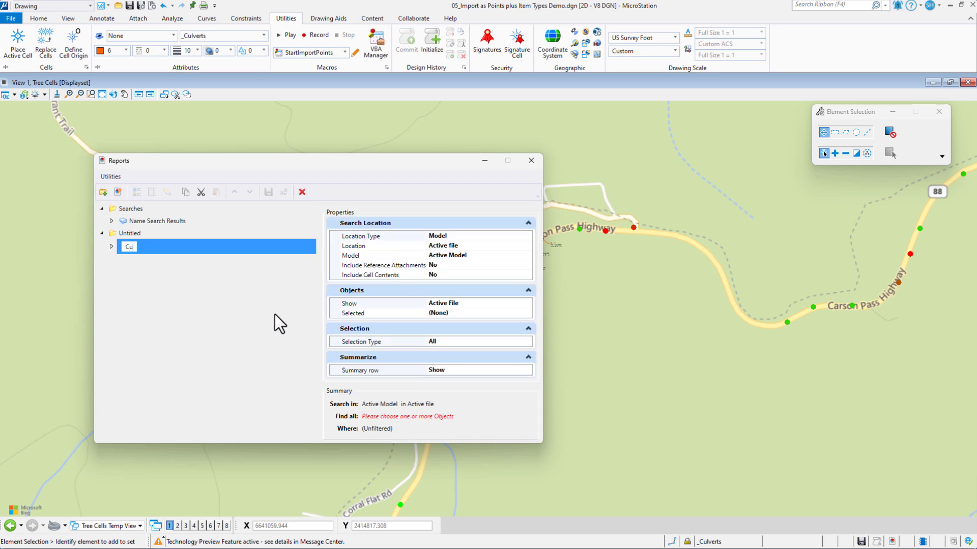
{"action": "type", "text": "lverts"}
{"action": "key", "text": "Return"}
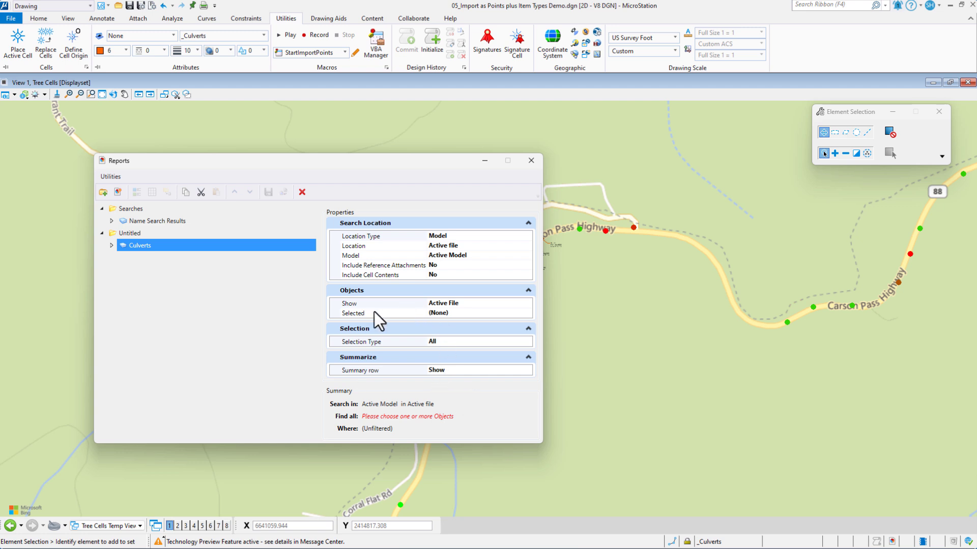
Include the Health item type as the object reported by the Culverts definition
{"action": "left_click", "coordinate": [496, 312]}
{"action": "left_click", "coordinate": [527, 313]}
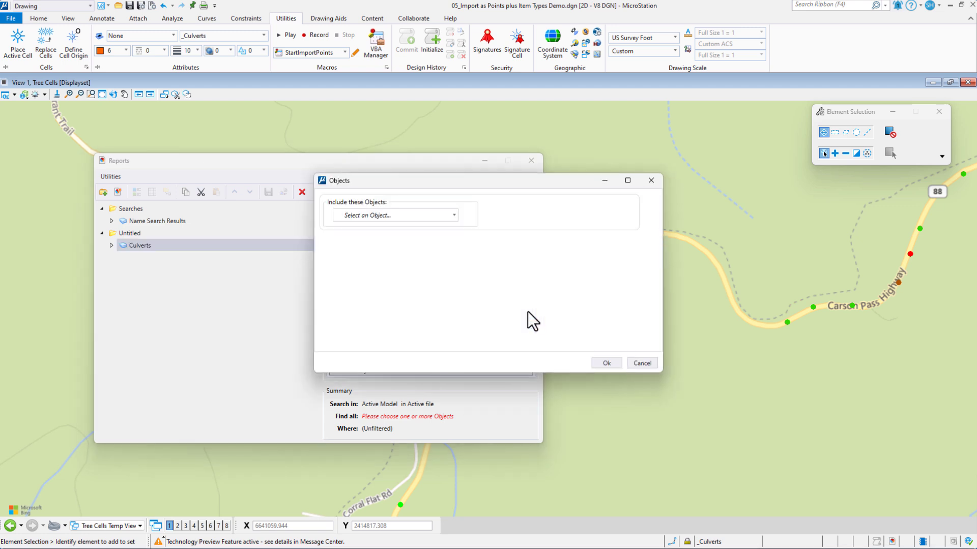
{"action": "left_click", "coordinate": [404, 216]}
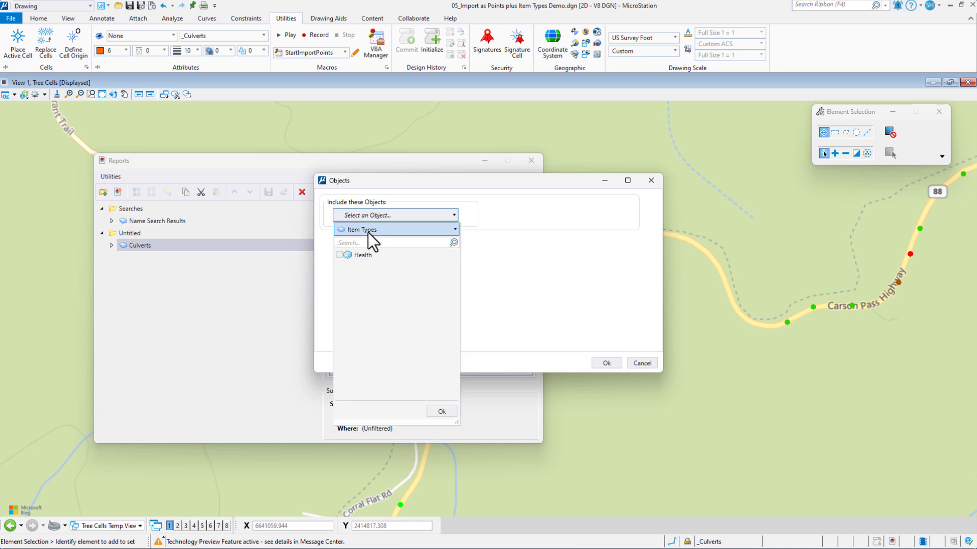
{"action": "left_click", "coordinate": [340, 257]}
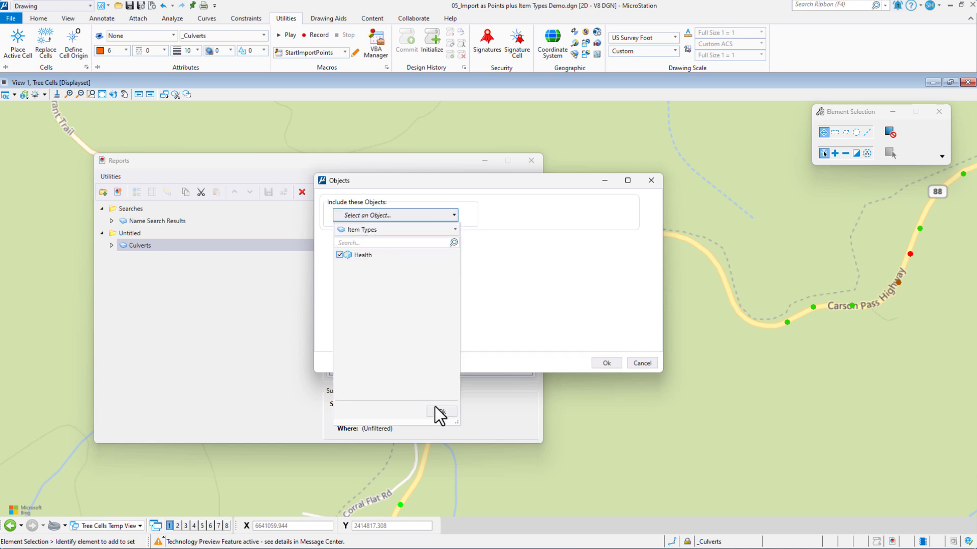
{"action": "left_click", "coordinate": [441, 412]}
{"action": "left_click", "coordinate": [618, 363]}
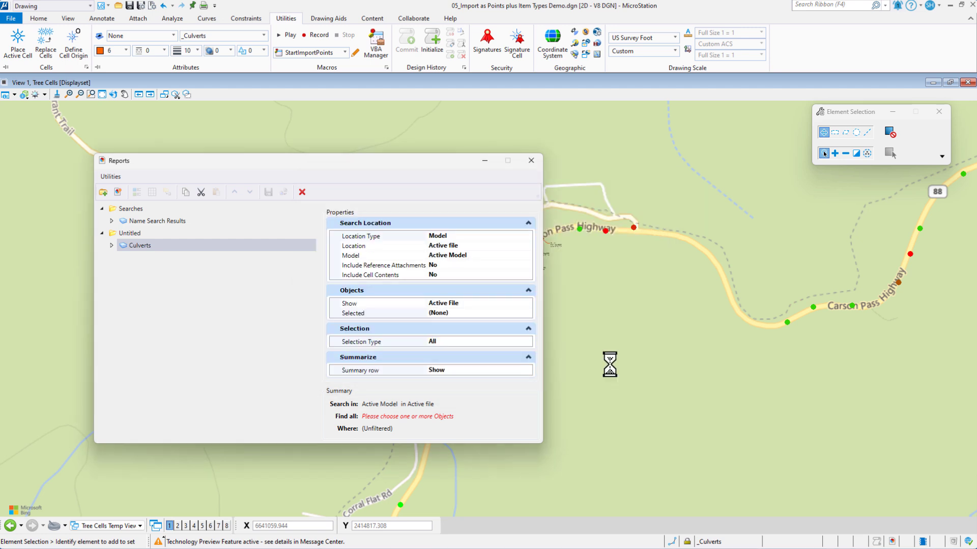
Choose the Health properties No., "Date_of_Inspection:", County, Route and Postmile as columns to add to the Culverts report
{"action": "left_click", "coordinate": [113, 245]}
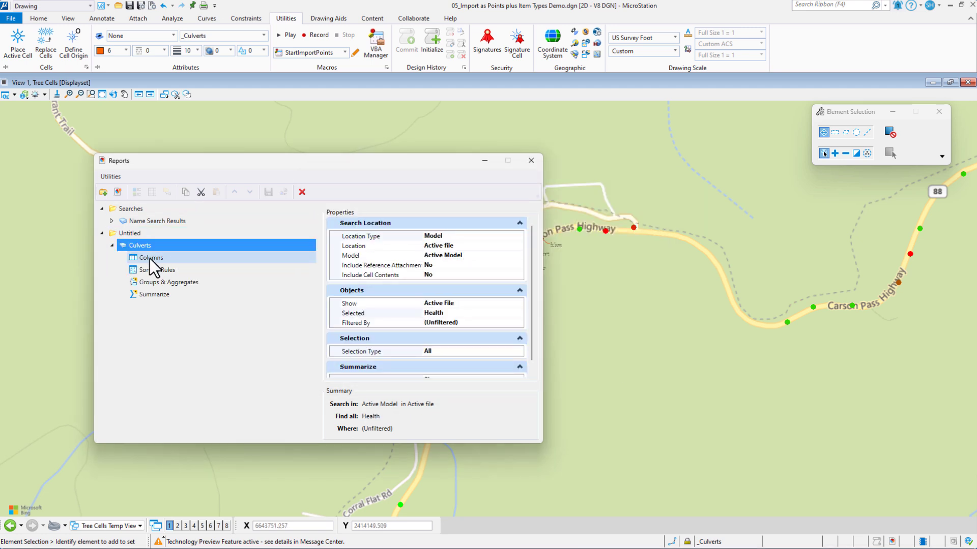
{"action": "left_click", "coordinate": [150, 259]}
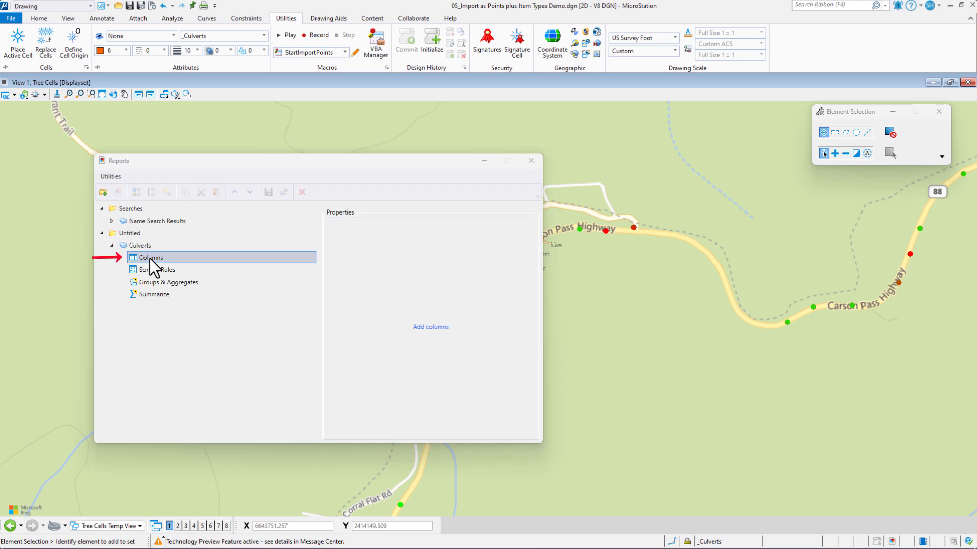
{"action": "right_click", "coordinate": [149, 259]}
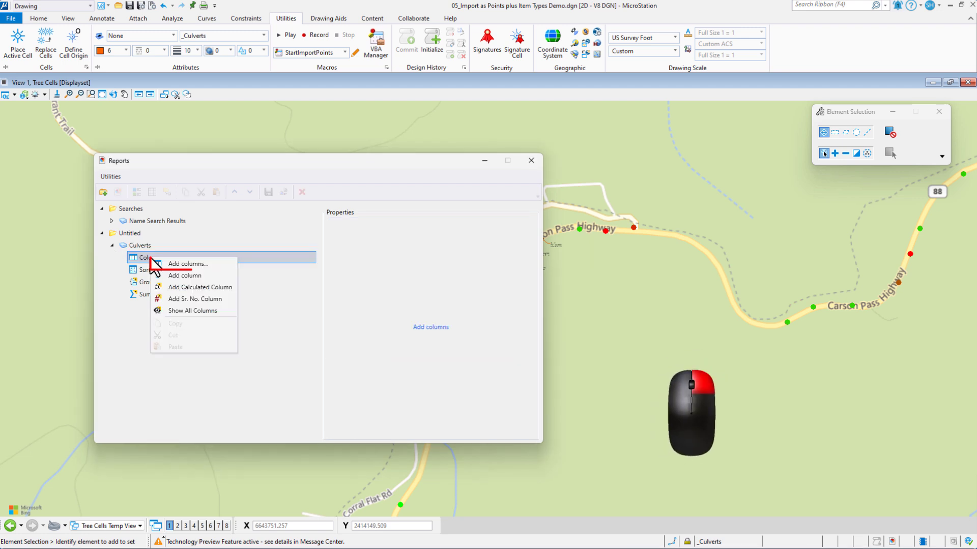
{"action": "left_click", "coordinate": [199, 266]}
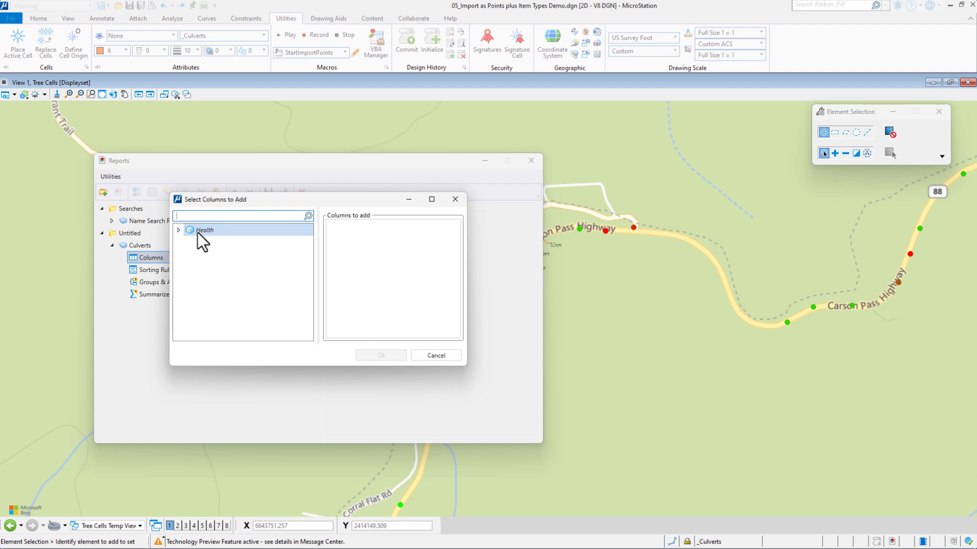
{"action": "left_click", "coordinate": [178, 230]}
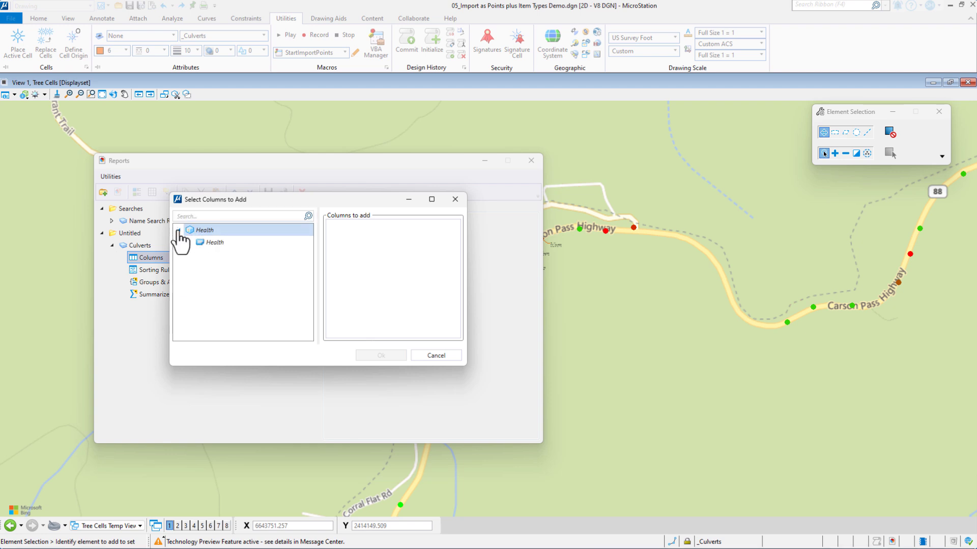
{"action": "left_click", "coordinate": [189, 243]}
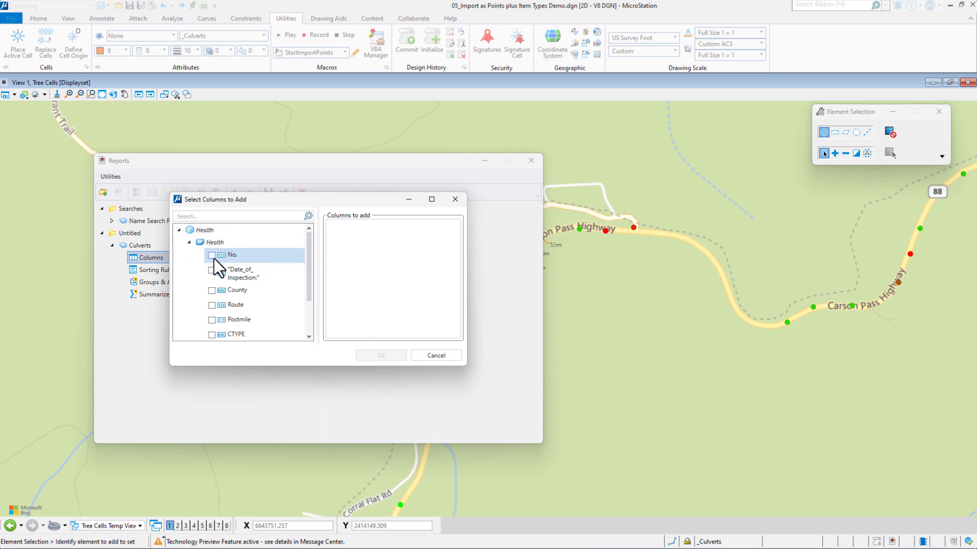
{"action": "left_click", "coordinate": [211, 255]}
{"action": "left_click", "coordinate": [212, 270]}
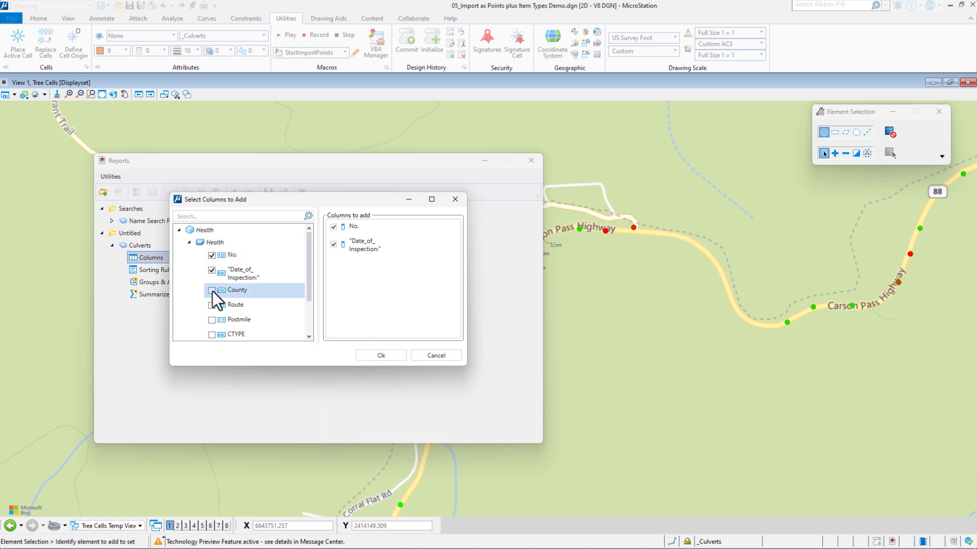
{"action": "left_click", "coordinate": [211, 291]}
{"action": "left_click", "coordinate": [211, 305]}
{"action": "left_click", "coordinate": [211, 321]}
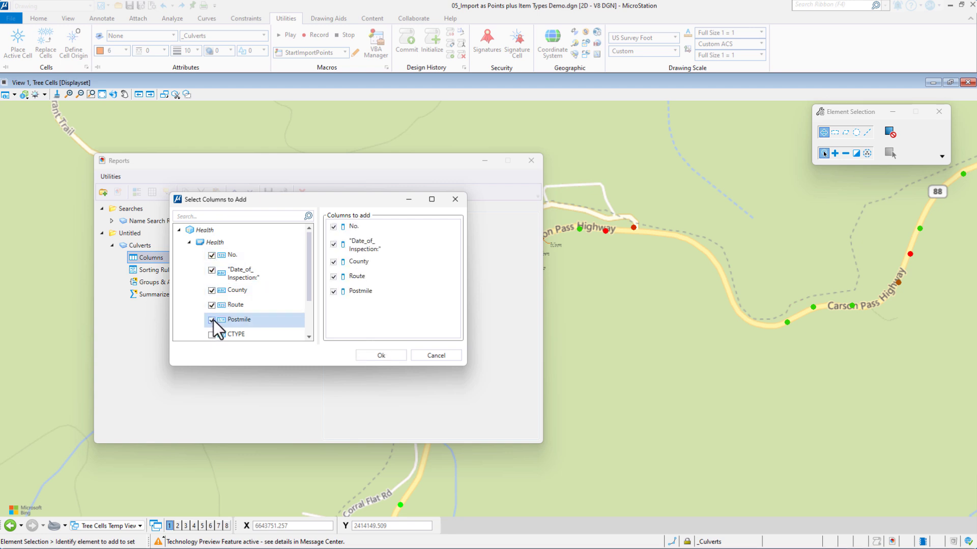
Also choose CTYPE, Material:, Diameter:, "Health_Assessment" and "Health_Category", and add all the chosen columns to the Culverts report
{"action": "scroll", "coordinate": [213, 320], "scroll_direction": "down", "scroll_amount": 2}
{"action": "left_click", "coordinate": [212, 274]}
{"action": "left_click", "coordinate": [212, 285]}
{"action": "left_click", "coordinate": [211, 300]}
{"action": "left_click", "coordinate": [211, 315]}
{"action": "left_click", "coordinate": [213, 337]}
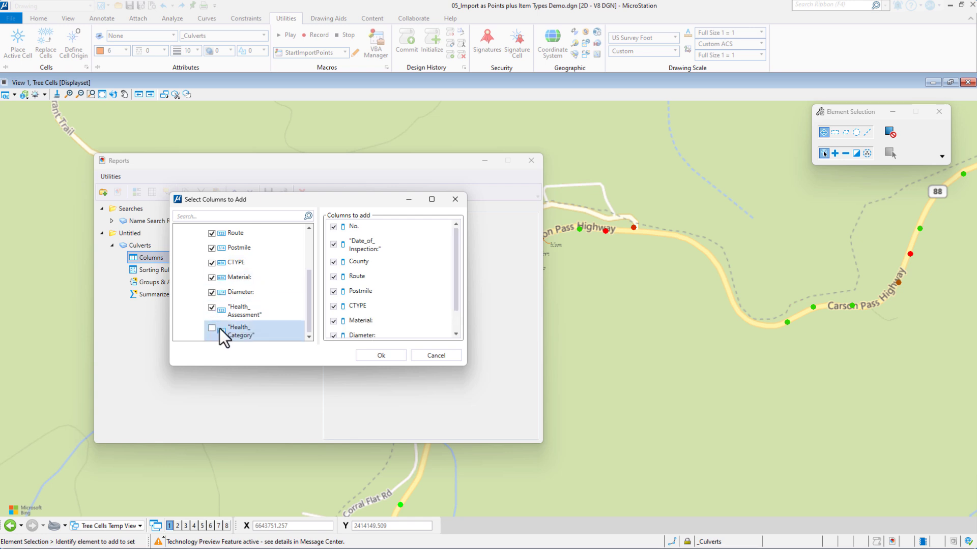
{"action": "left_click", "coordinate": [211, 327]}
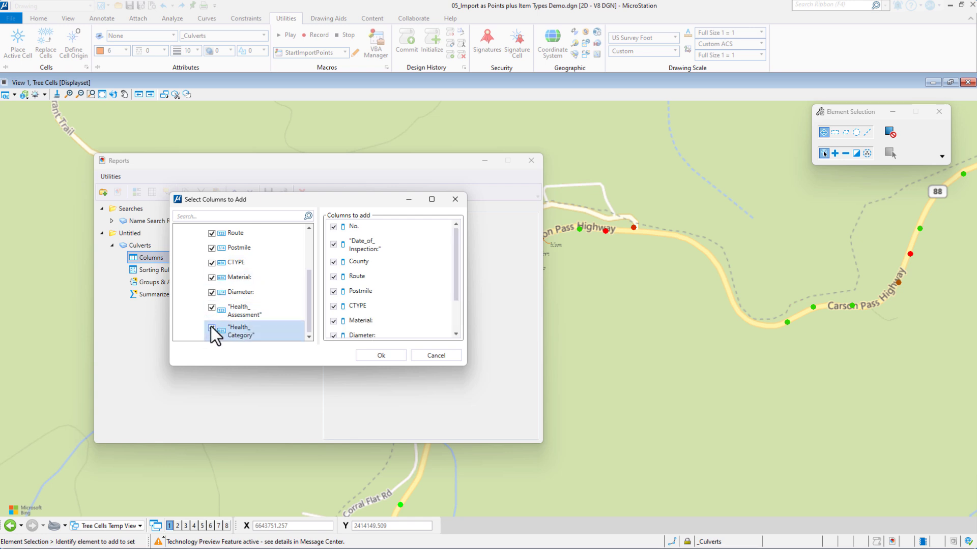
{"action": "left_click", "coordinate": [380, 356]}
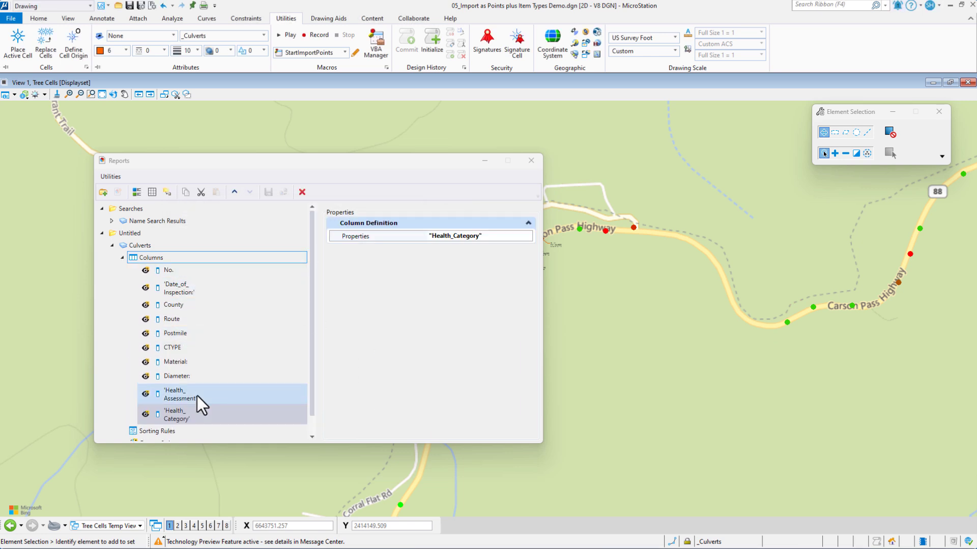
Preview the results of the Culverts report
{"action": "left_click", "coordinate": [136, 191]}
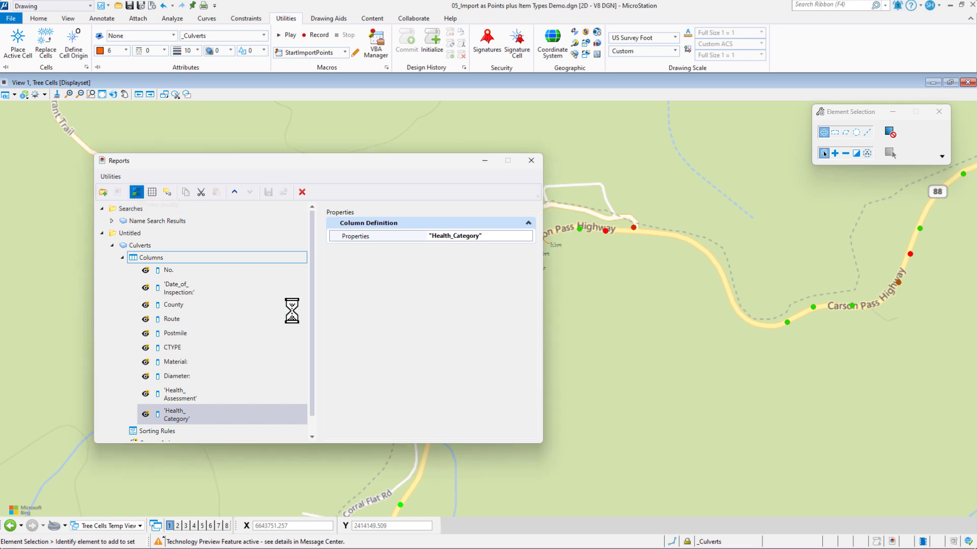